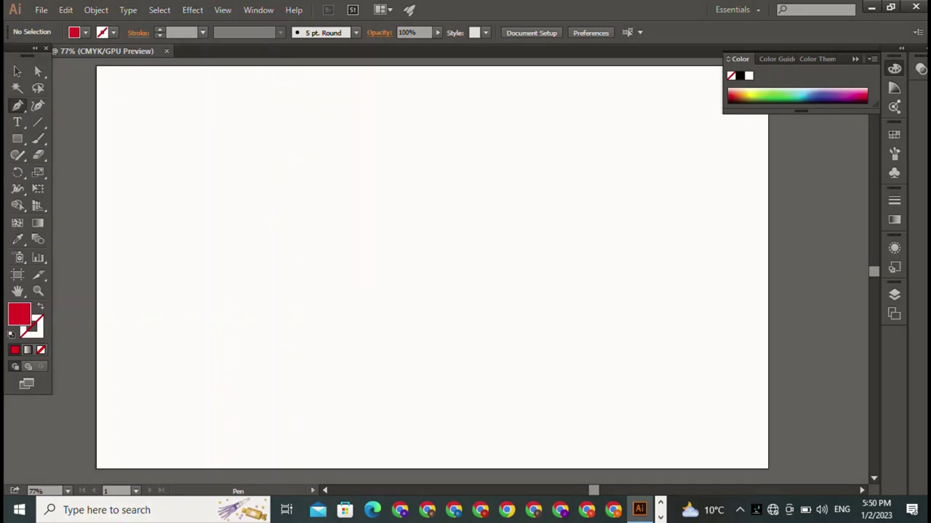
Draw a red closed L-shaped path with a top bar and a left upright, redoing one misplaced corner
{"action": "left_click", "coordinate": [284, 128]}
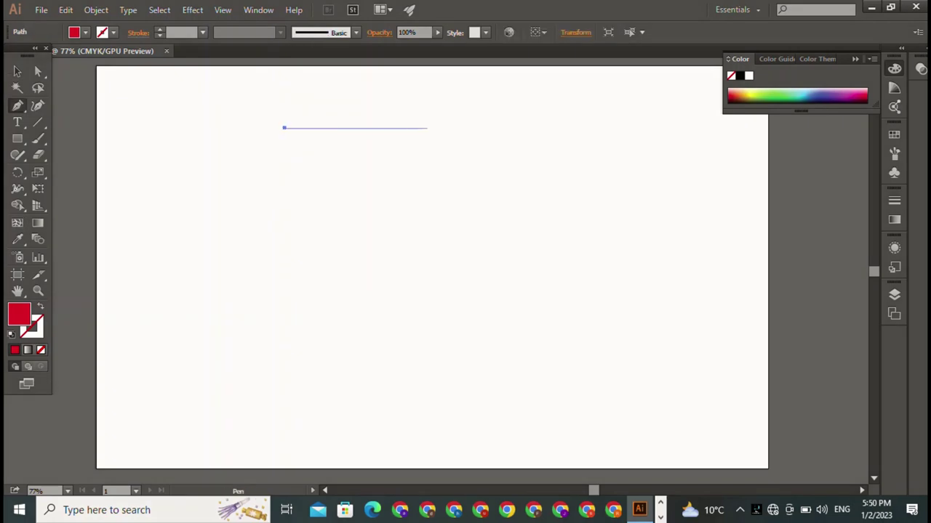
{"action": "left_click", "coordinate": [427, 127]}
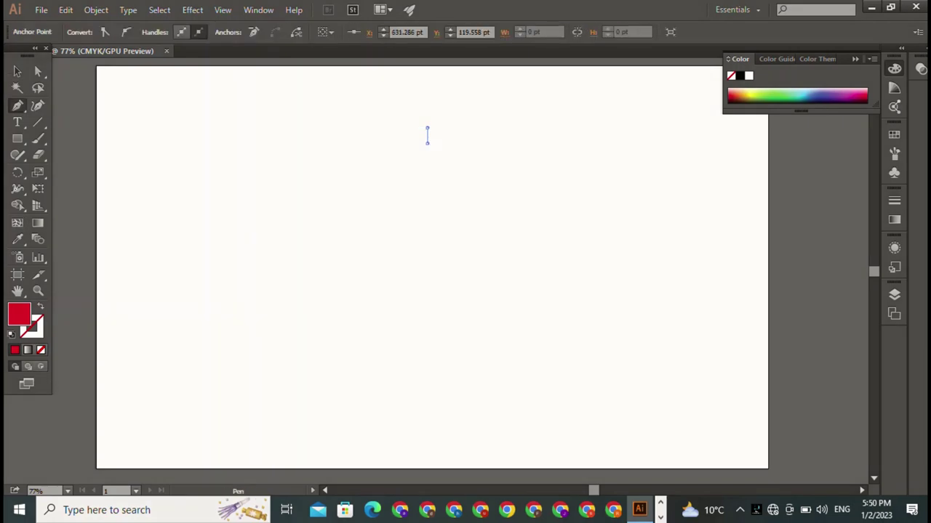
{"action": "left_click", "coordinate": [428, 143]}
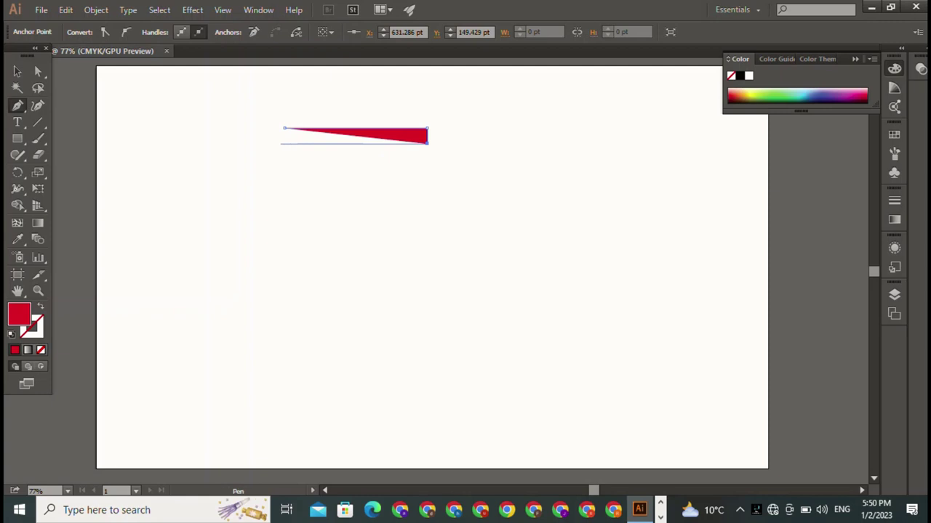
{"action": "left_click", "coordinate": [286, 143]}
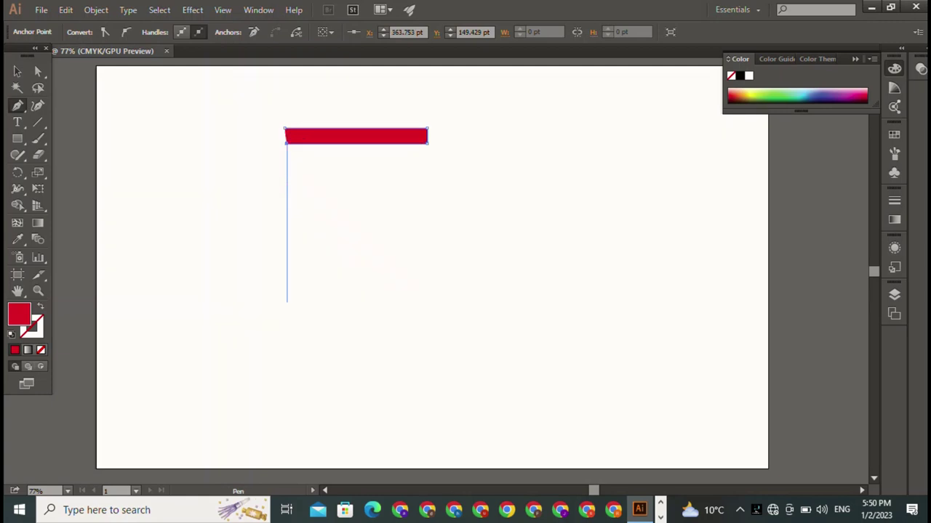
{"action": "left_click", "coordinate": [286, 301]}
{"action": "left_click", "coordinate": [266, 301]}
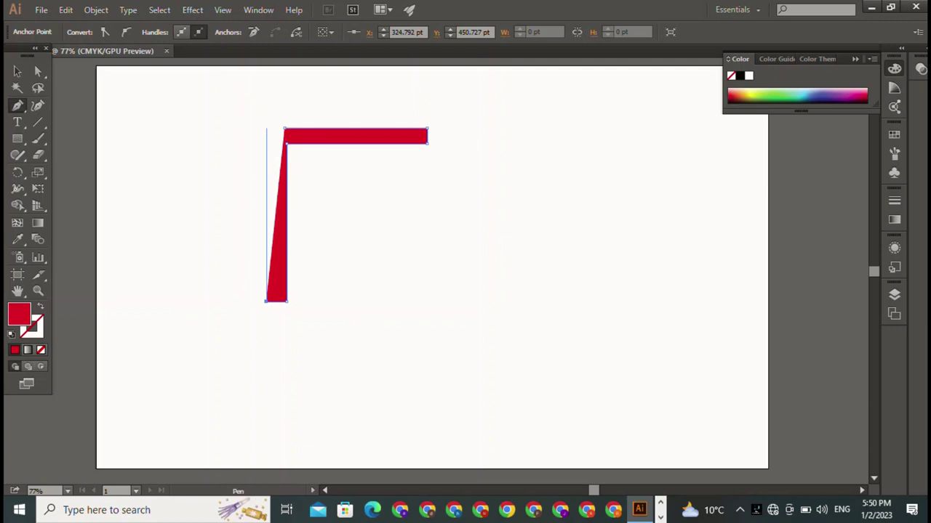
{"action": "left_click", "coordinate": [266, 127]}
{"action": "key", "text": "ctrl+z"}
{"action": "left_click", "coordinate": [266, 127]}
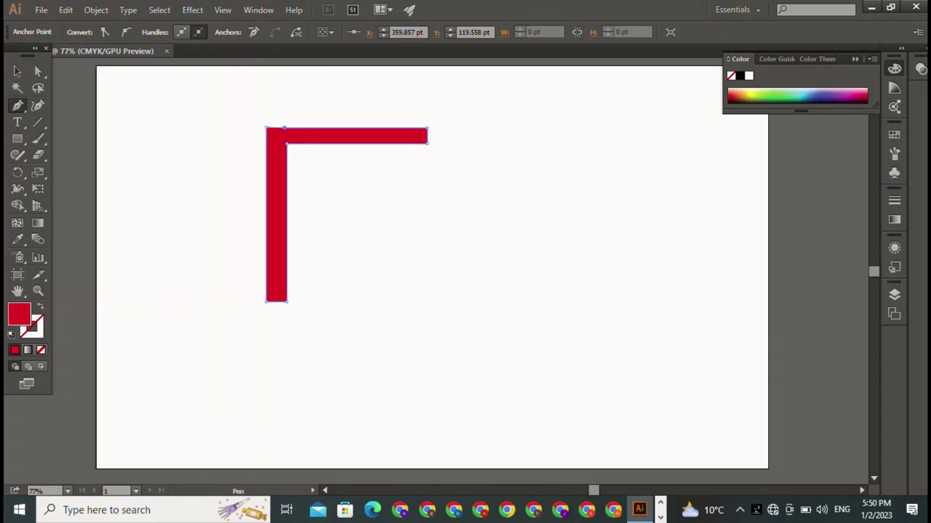
{"action": "key", "text": "v"}
Narrow the L shape by dragging its right side inward
{"action": "key", "text": "ctrl+shift+a"}
{"action": "key", "text": "ctrl+a"}
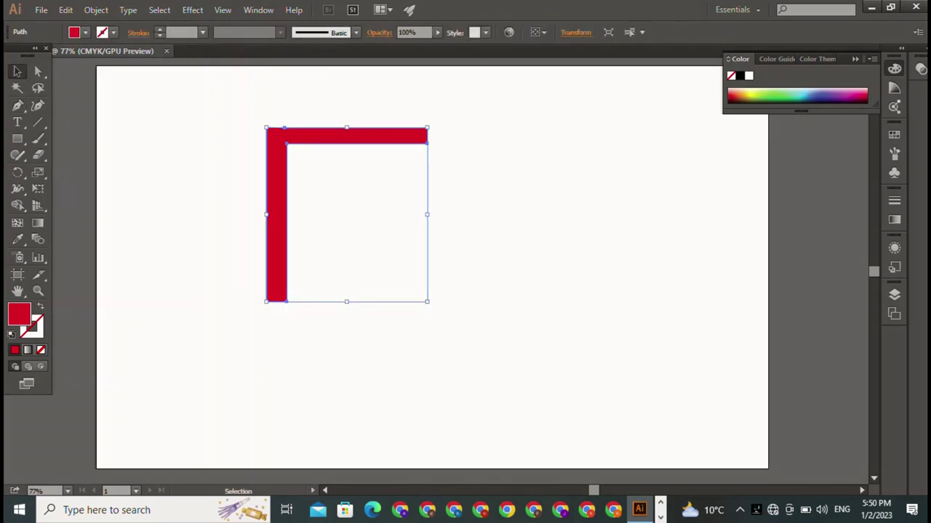
{"action": "key", "text": "a"}
{"action": "key", "text": "v"}
{"action": "left_click_drag", "start_coordinate": [426, 214], "coordinate": [378, 215]}
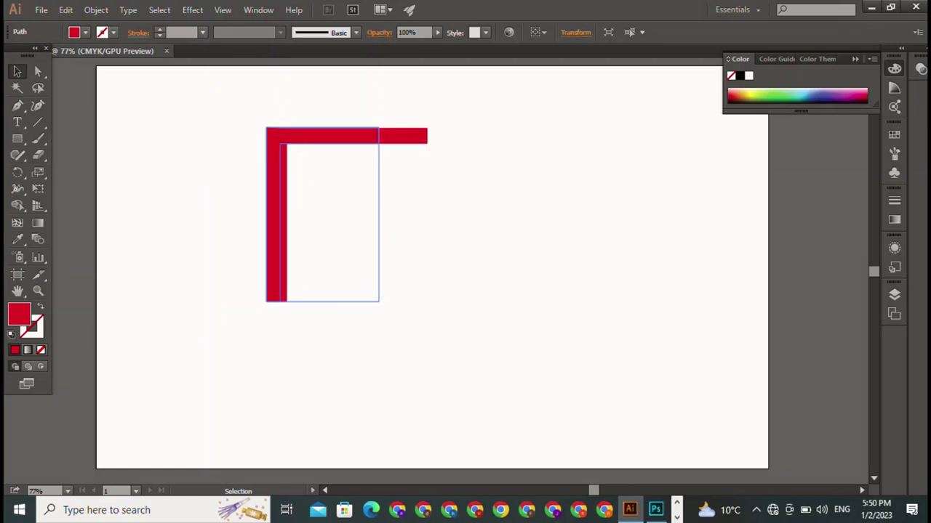
{"action": "key", "text": "ctrl+shift+a"}
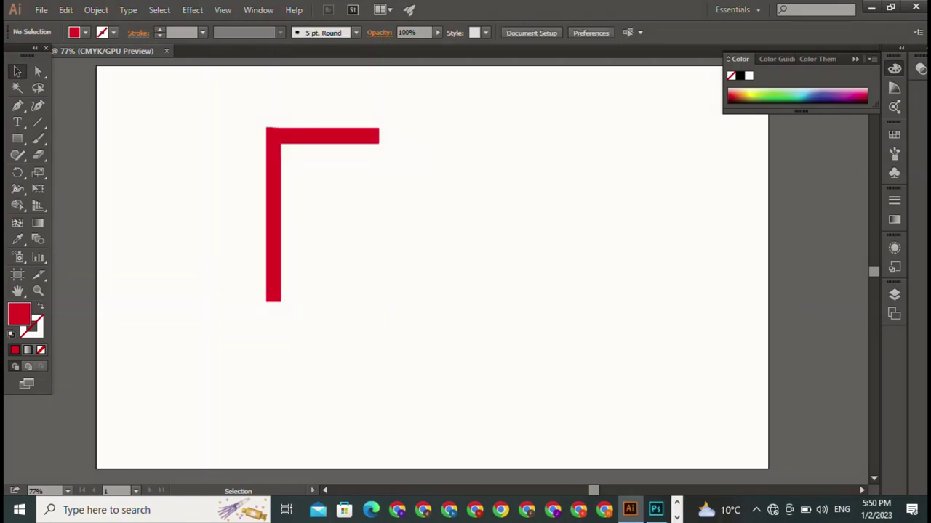
Draw a rectangle and move it over the right end of the top bar
{"action": "left_click", "coordinate": [17, 138]}
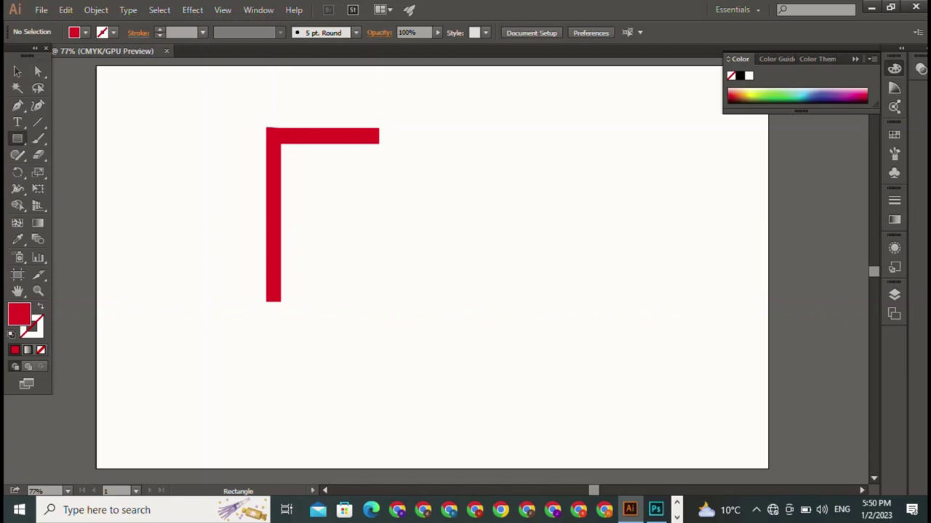
{"action": "left_click_drag", "start_coordinate": [440, 204], "coordinate": [551, 236]}
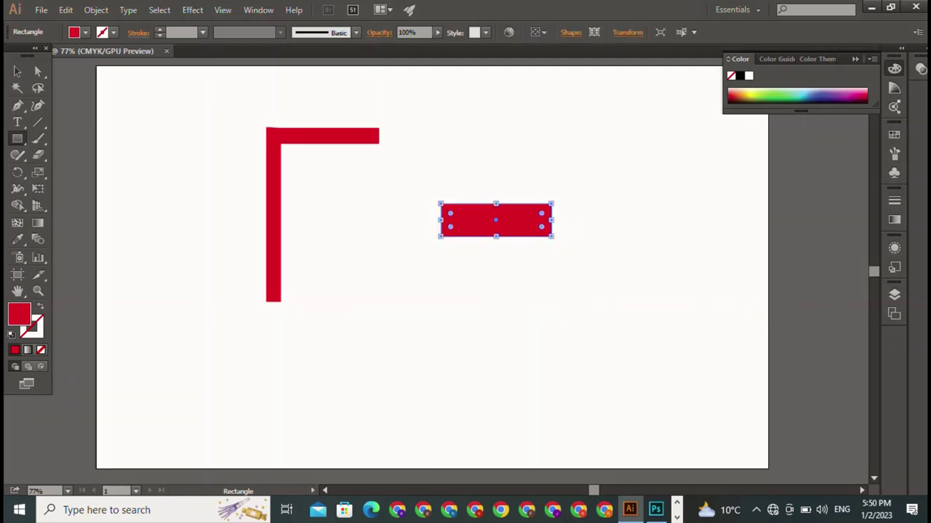
{"action": "key", "text": "v"}
{"action": "key", "text": "ctrl+shift+a"}
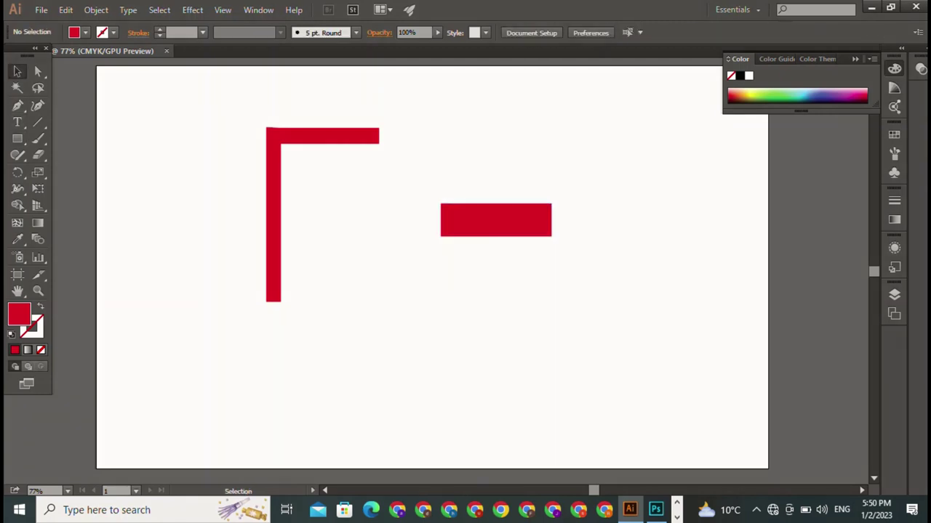
{"action": "mouse_move", "coordinate": [509, 218]}
{"action": "left_mouse_down"}
{"action": "mouse_move", "coordinate": [378, 125]}
{"action": "mouse_move", "coordinate": [435, 136]}
{"action": "left_mouse_up"}
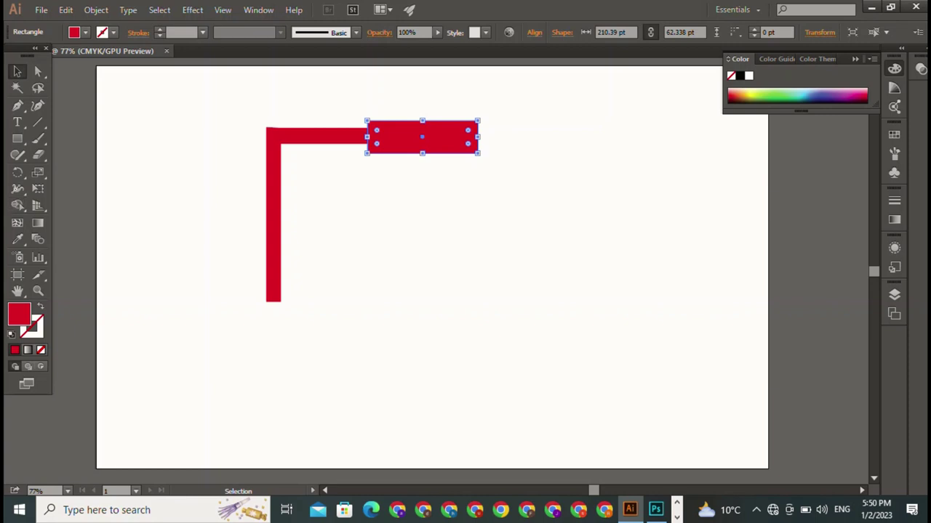
Delete the overlapped end of the top arm with the Shape Builder tool
{"action": "key", "text": "ctrl+a"}
{"action": "left_click", "coordinate": [18, 205]}
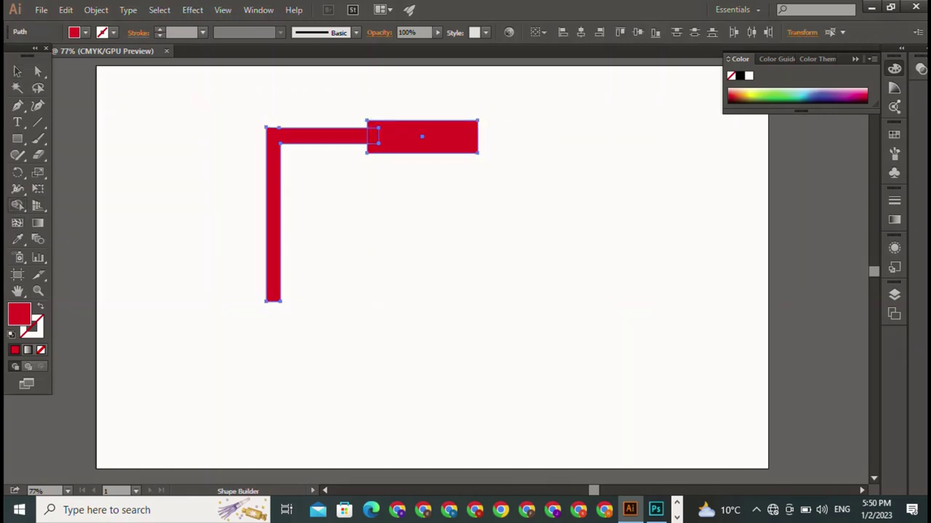
{"action": "left_click", "coordinate": [421, 131], "text": "alt"}
{"action": "key", "text": "v"}
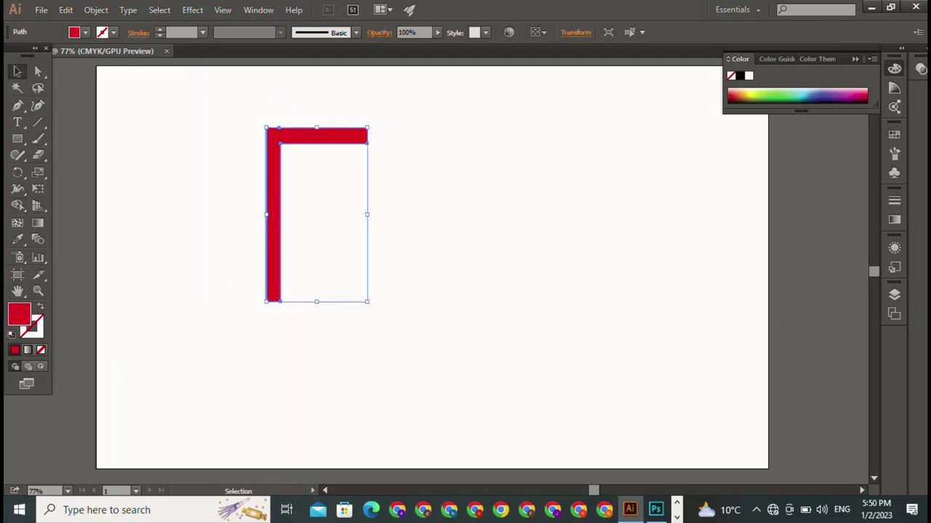
{"action": "key", "text": "ctrl+shift+a"}
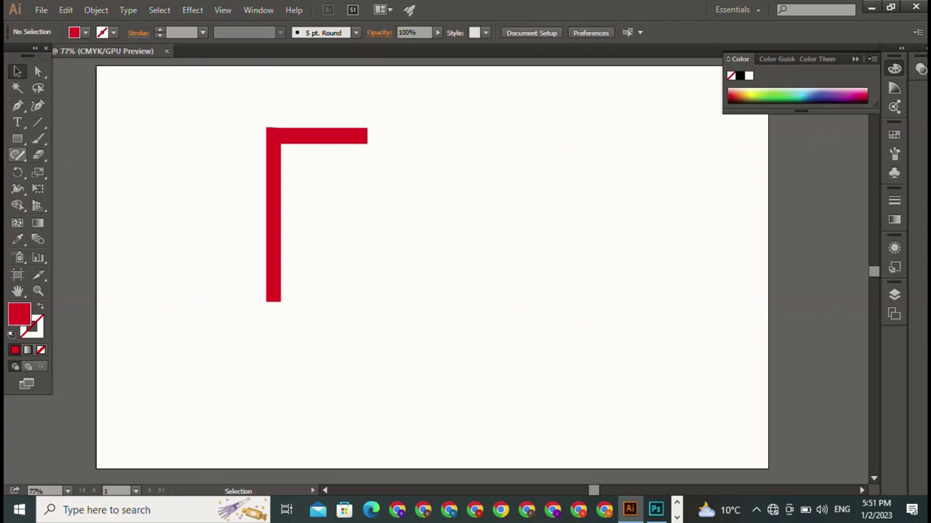
Add a red middle bar against the upright and shorten it to form the F
{"action": "key", "text": "m"}
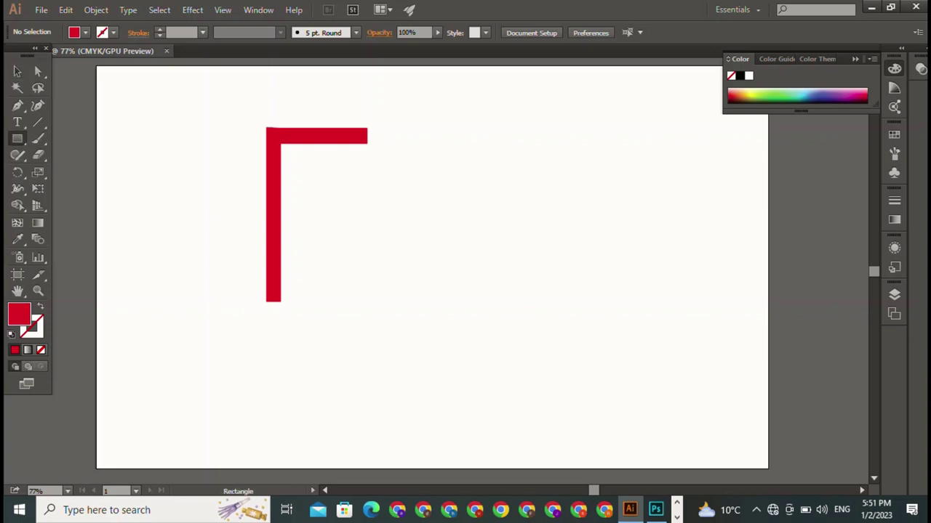
{"action": "mouse_move", "coordinate": [347, 179]}
{"action": "left_mouse_down"}
{"action": "mouse_move", "coordinate": [485, 208]}
{"action": "mouse_move", "coordinate": [458, 214]}
{"action": "mouse_move", "coordinate": [458, 205]}
{"action": "left_mouse_up"}
{"action": "key", "text": "v"}
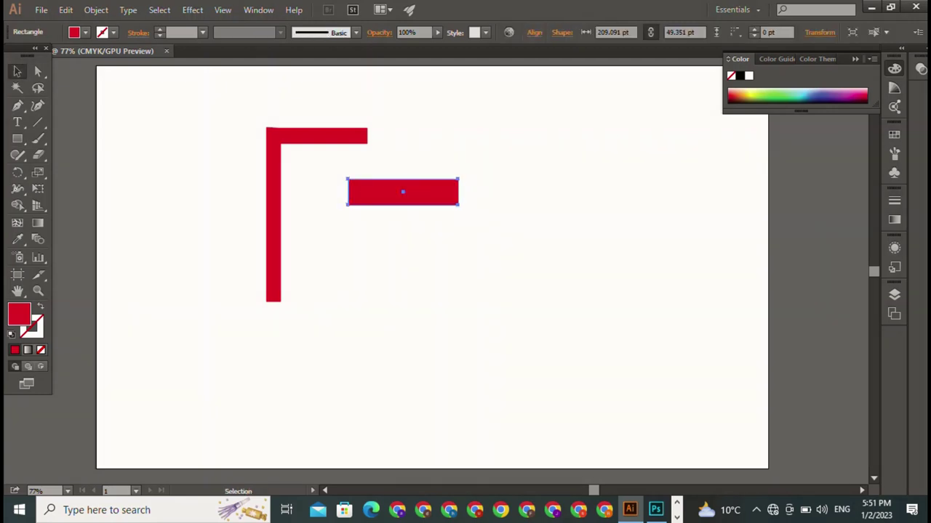
{"action": "left_click_drag", "start_coordinate": [403, 192], "coordinate": [320, 211]}
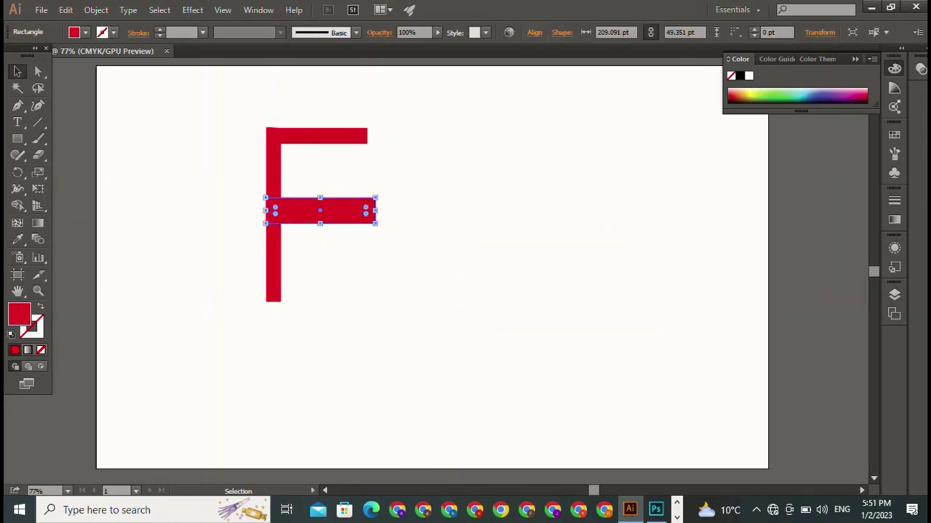
{"action": "left_click_drag", "start_coordinate": [376, 211], "coordinate": [372, 211]}
{"action": "left_click_drag", "start_coordinate": [420, 106], "coordinate": [273, 248]}
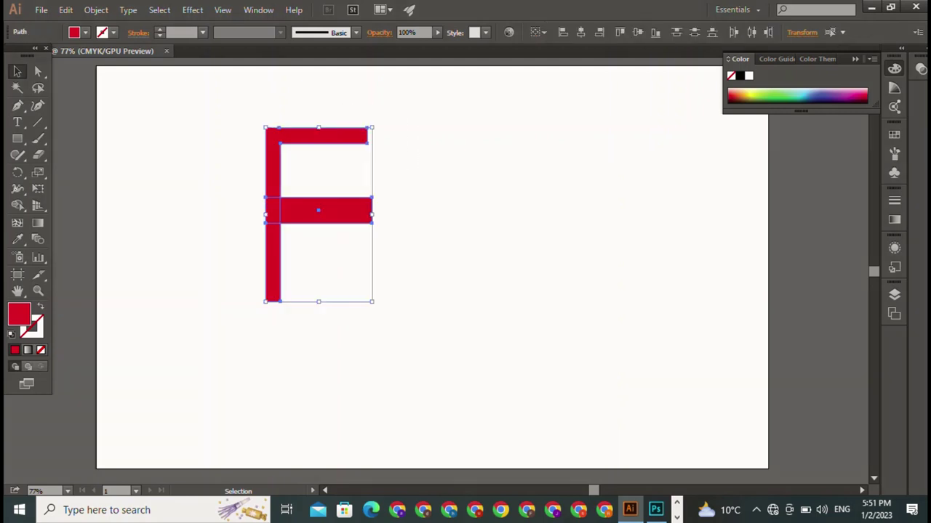
{"action": "left_click", "coordinate": [320, 210]}
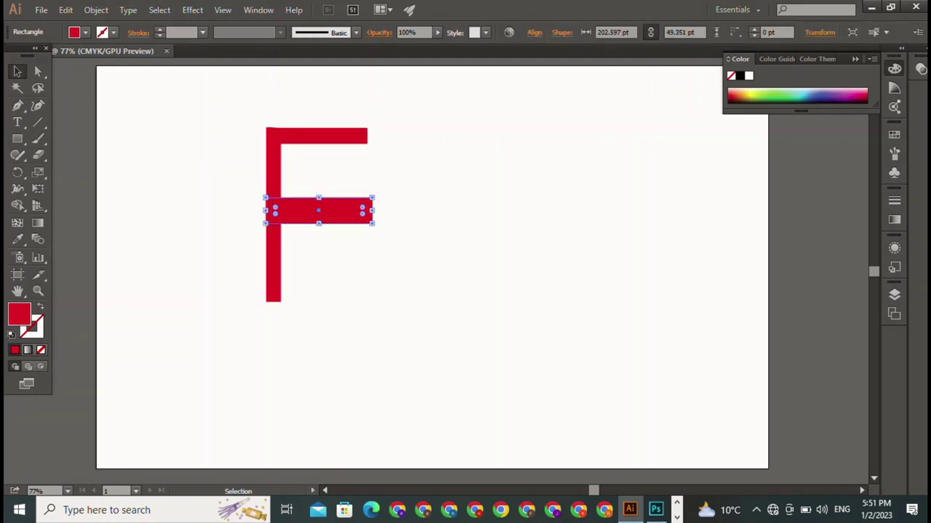
{"action": "left_click_drag", "start_coordinate": [372, 211], "coordinate": [352, 211]}
{"action": "key", "text": "ctrl+shift+a"}
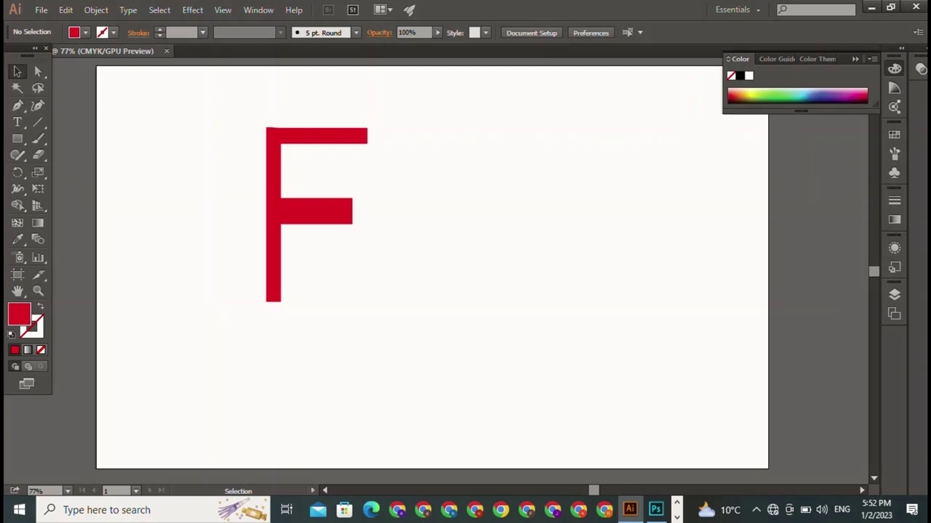
Draw a square right of the F with a narrow rectangle overlapping its upper middle
{"action": "left_click", "coordinate": [18, 139]}
{"action": "mouse_move", "coordinate": [392, 213]}
{"action": "left_mouse_down"}
{"action": "mouse_move", "coordinate": [524, 324]}
{"action": "mouse_move", "coordinate": [504, 332]}
{"action": "left_mouse_up"}
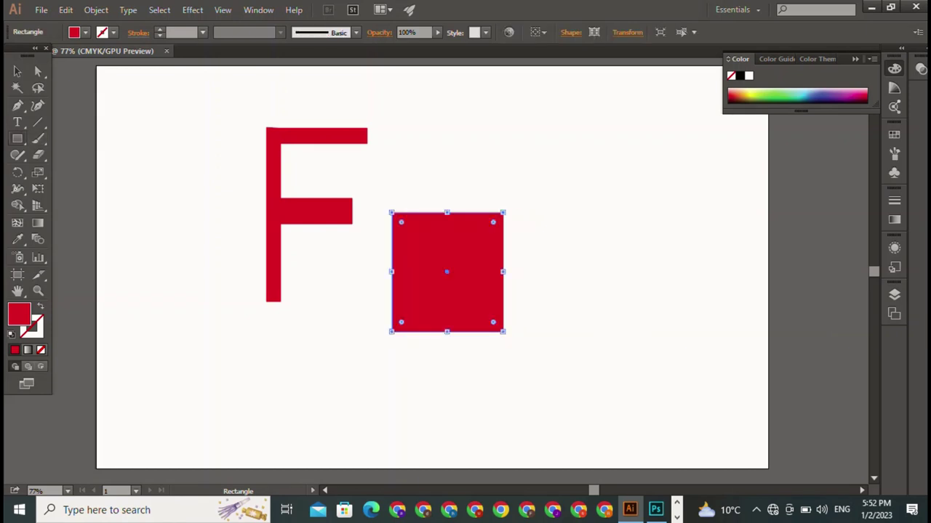
{"action": "left_click_drag", "start_coordinate": [423, 185], "coordinate": [477, 305]}
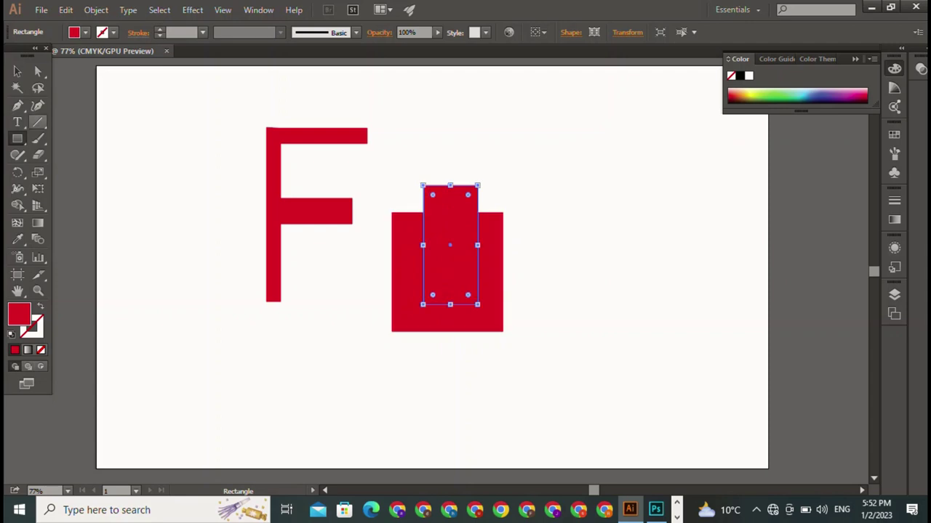
{"action": "left_click", "coordinate": [17, 71]}
{"action": "left_click_drag", "start_coordinate": [444, 151], "coordinate": [517, 323]}
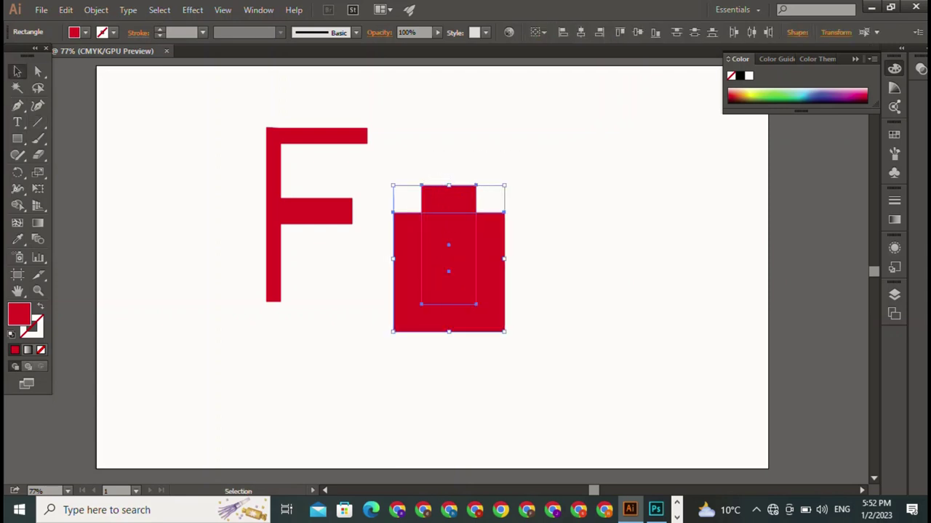
{"action": "key", "text": "ctrl+shift+a"}
{"action": "left_click_drag", "start_coordinate": [420, 167], "coordinate": [499, 312]}
Cut out the inner column with Shape Builder to form a u, and move it toward the F
{"action": "left_click", "coordinate": [17, 206]}
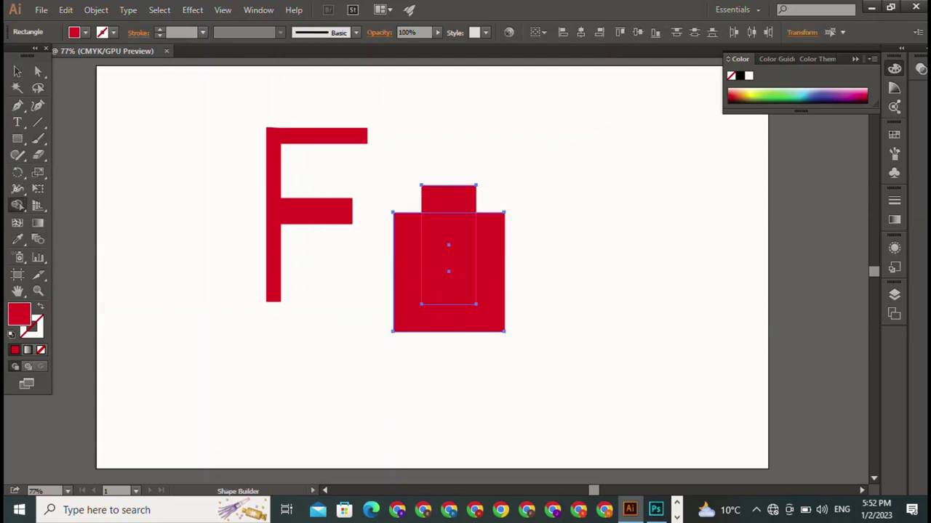
{"action": "key", "text": "alt+space"}
{"action": "key", "text": "Escape"}
{"action": "left_click_drag", "start_coordinate": [450, 162], "coordinate": [449, 291]}
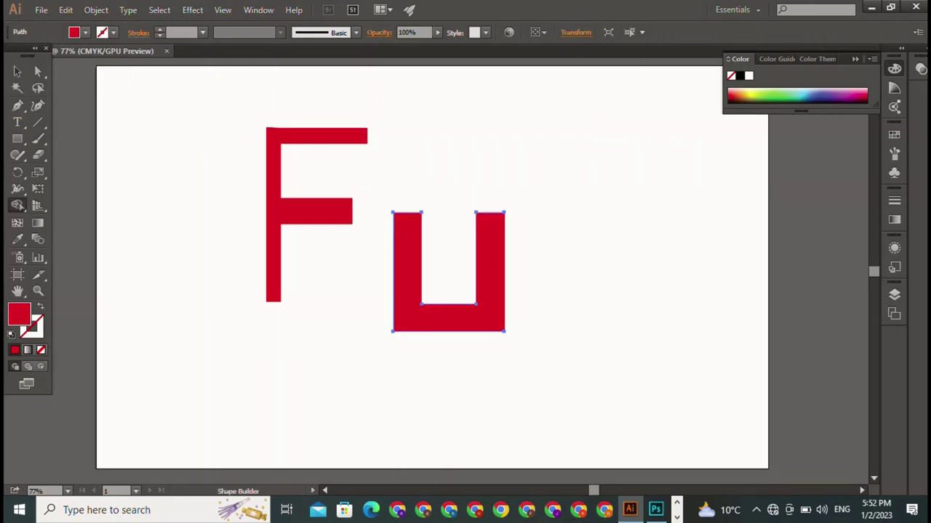
{"action": "key", "text": "v"}
{"action": "left_click_drag", "start_coordinate": [437, 318], "coordinate": [416, 284]}
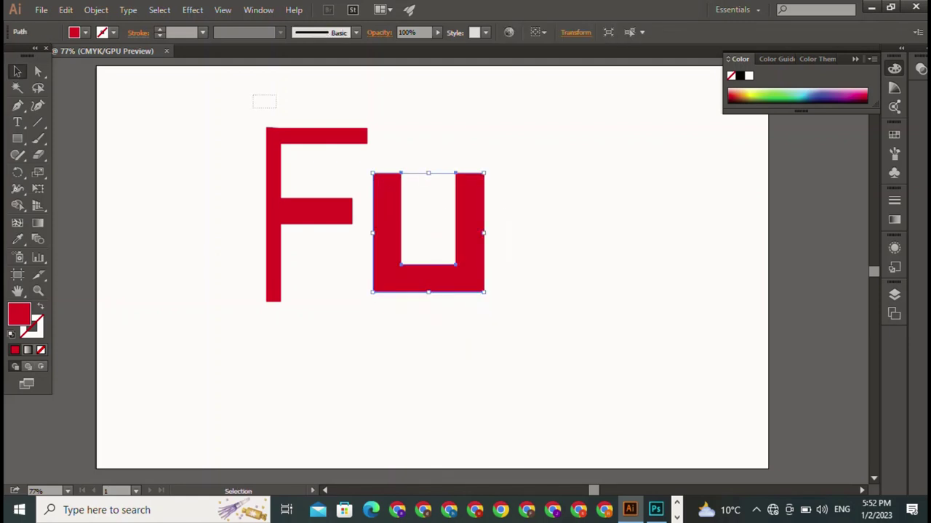
Align the F and u on their centres, then undo the alignment
{"action": "left_click_drag", "start_coordinate": [259, 97], "coordinate": [479, 211]}
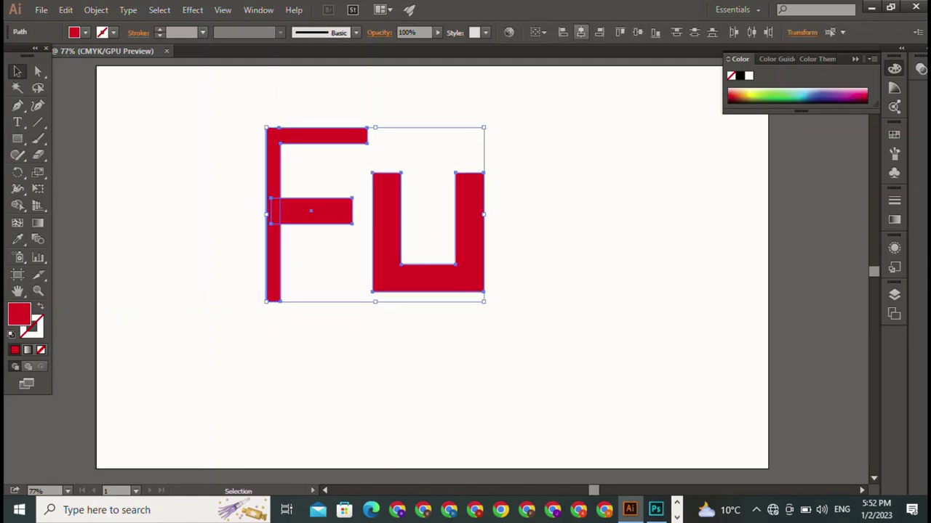
{"action": "left_click", "coordinate": [581, 32]}
{"action": "key", "text": "ctrl+shift+a"}
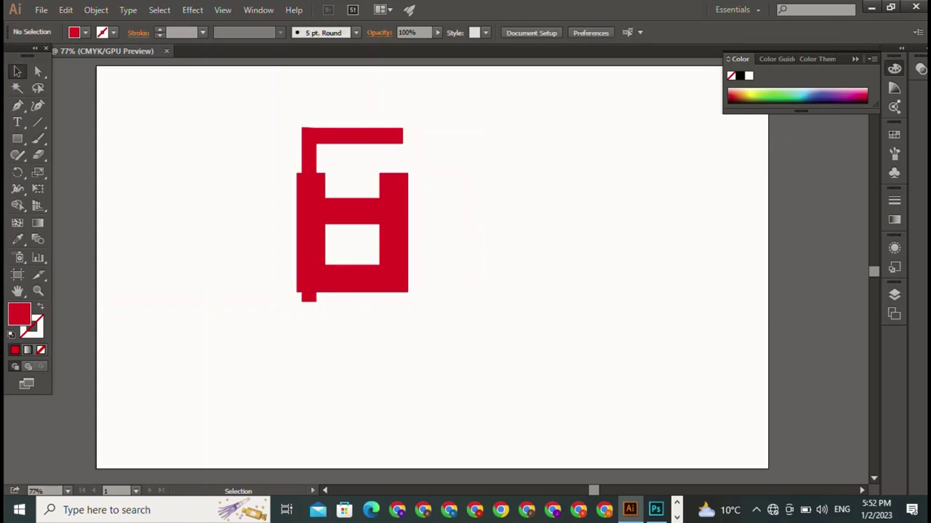
{"action": "key", "text": "ctrl+z"}
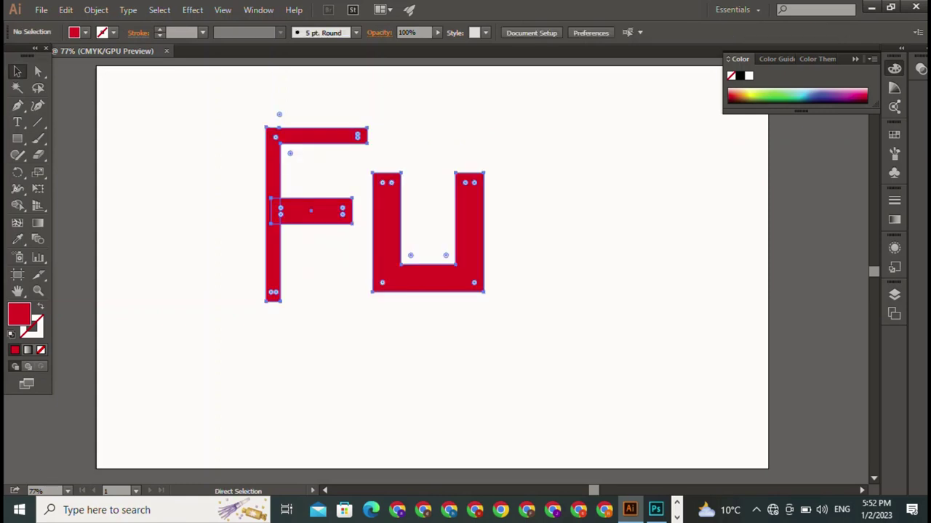
{"action": "key", "text": "ctrl+shift+a"}
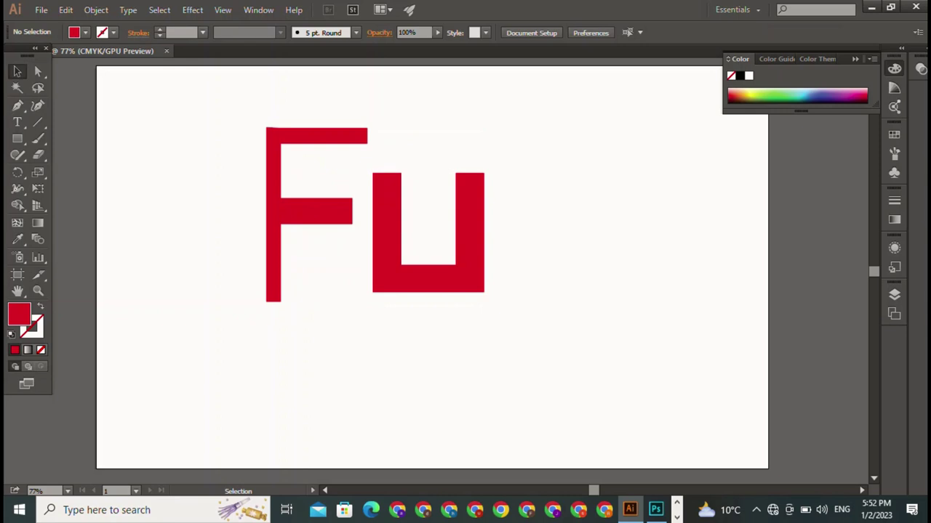
Shrink the u from its top and right edges and tuck it under the F's middle bar
{"action": "left_click_drag", "start_coordinate": [428, 233], "coordinate": [431, 247]}
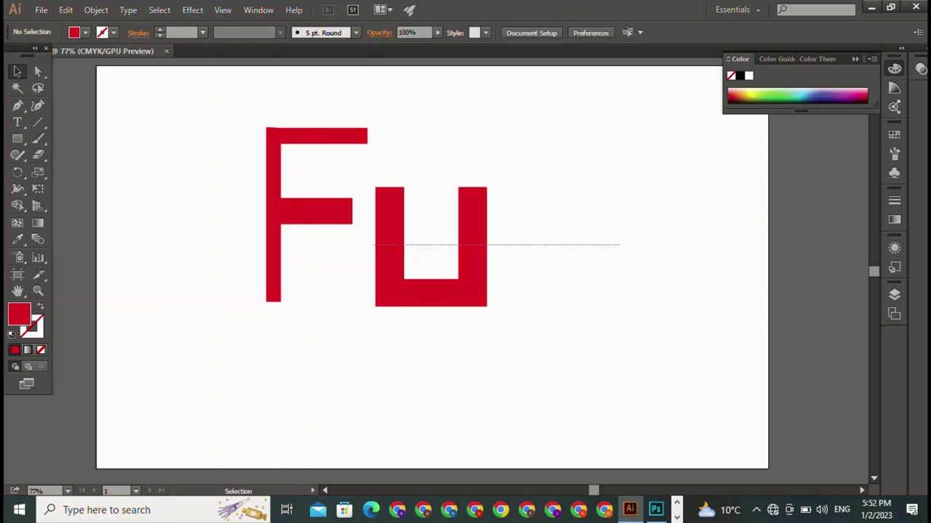
{"action": "key", "text": "ctrl+a"}
{"action": "key", "text": "ctrl+shift+a"}
{"action": "left_click", "coordinate": [467, 245]}
{"action": "key", "text": "Up"}
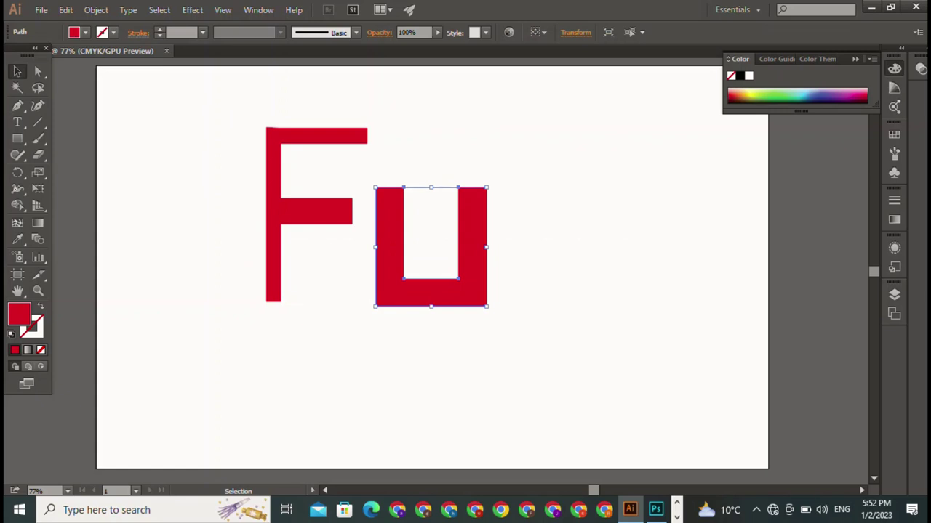
{"action": "key", "text": "Up"}
{"action": "key", "text": "Up"}
{"action": "key", "text": "Up"}
{"action": "key", "text": "Up"}
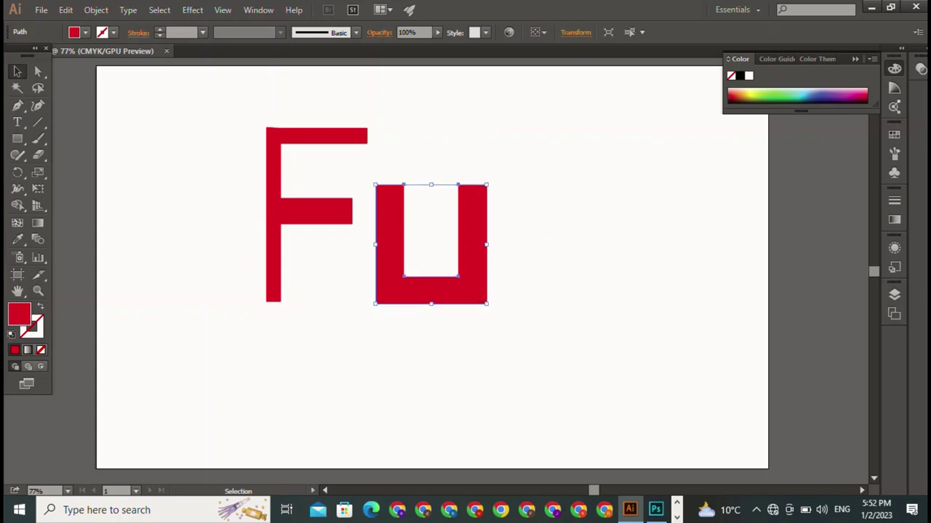
{"action": "left_click_drag", "start_coordinate": [431, 184], "coordinate": [431, 246]}
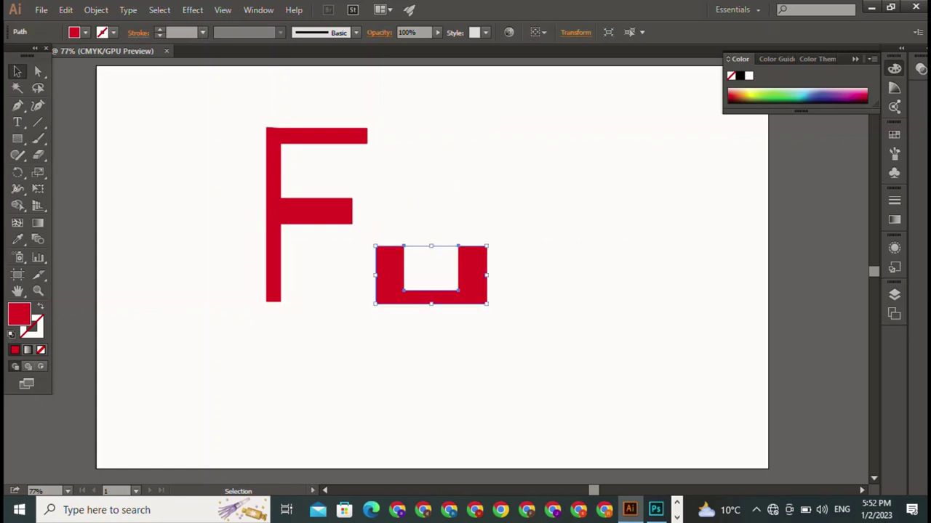
{"action": "left_click_drag", "start_coordinate": [487, 275], "coordinate": [294, 277]}
{"action": "key", "text": "ctrl+shift+a"}
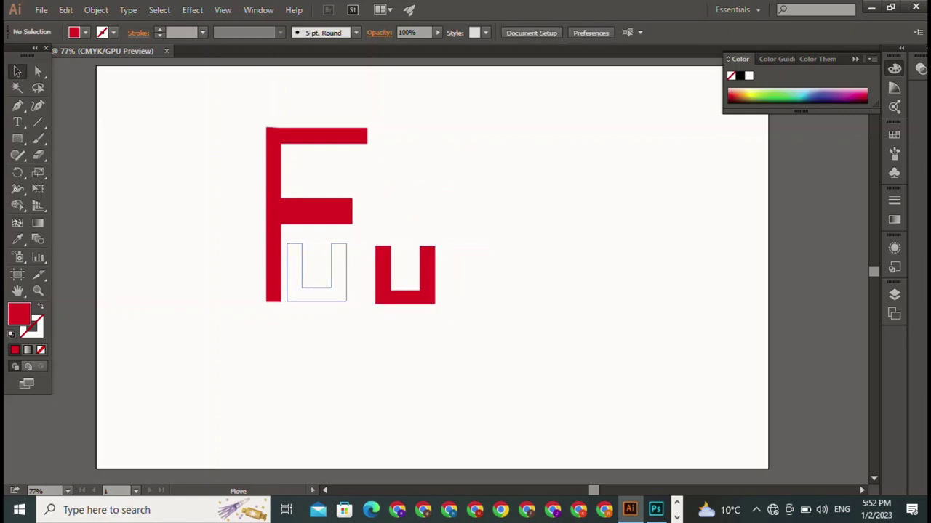
{"action": "key", "text": "ctrl+shift+a"}
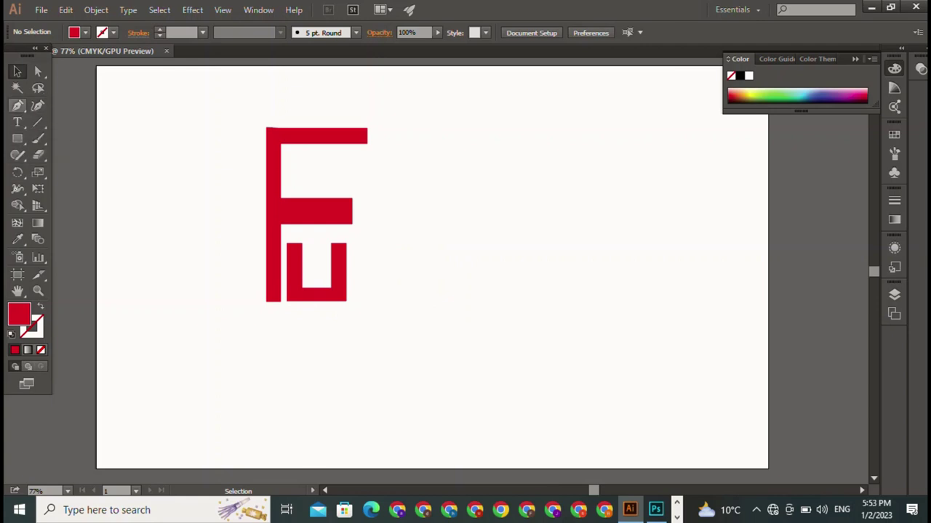
Draw a red L outline with the Pen tool: tall upright and short base
{"action": "left_click", "coordinate": [17, 106]}
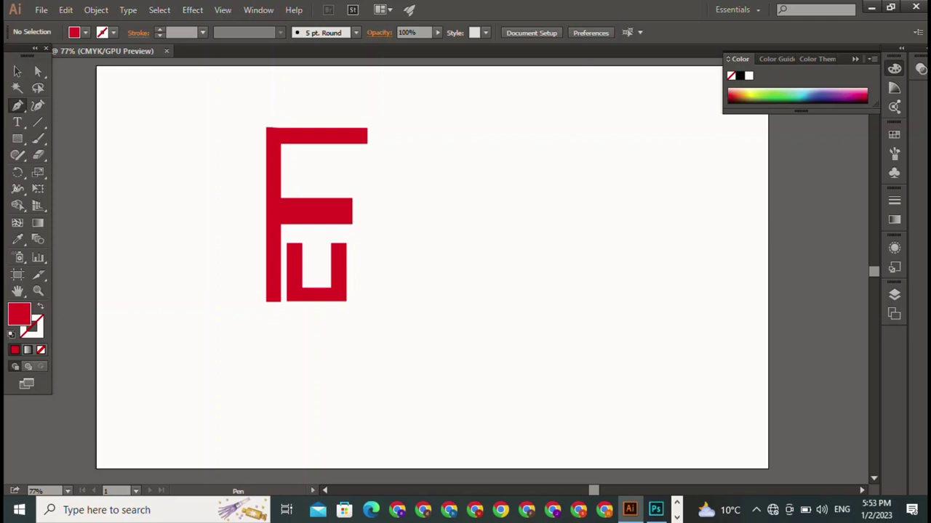
{"action": "left_click", "coordinate": [384, 128]}
{"action": "left_click", "coordinate": [384, 301], "text": "shift"}
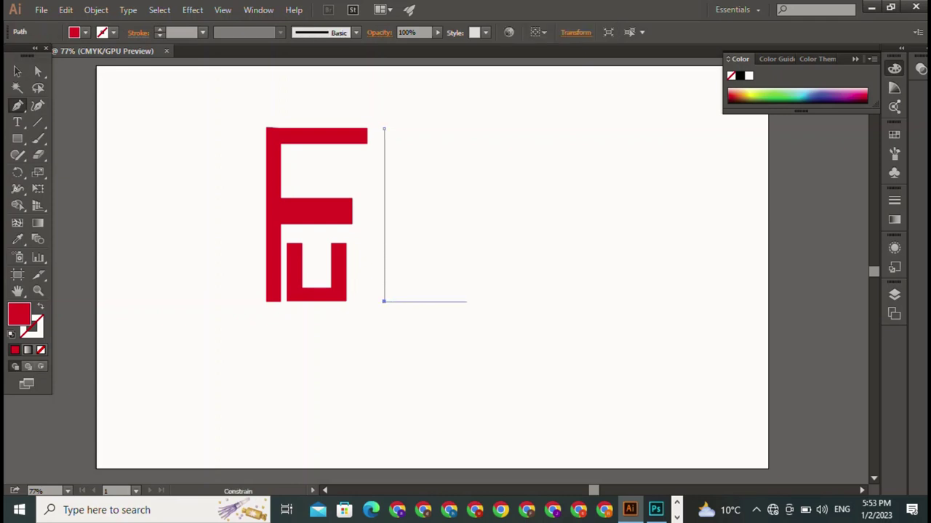
{"action": "left_click", "coordinate": [470, 301]}
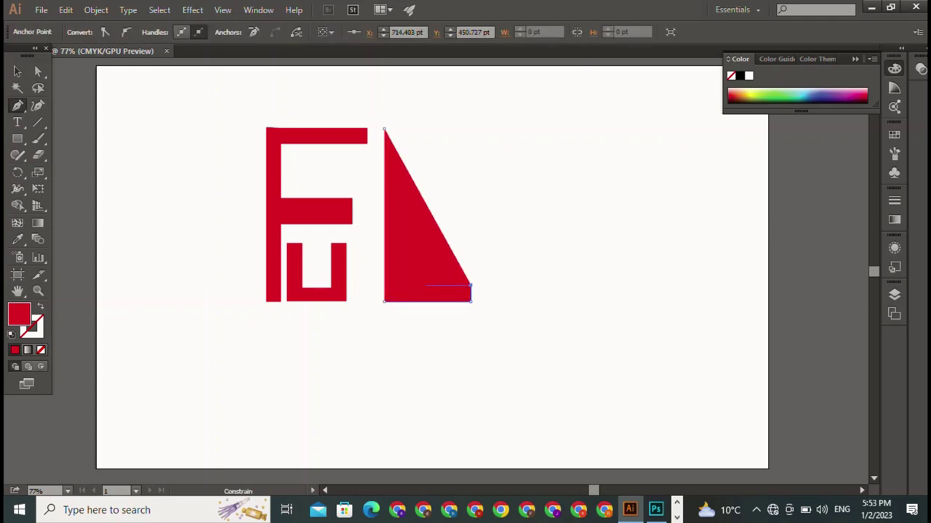
{"action": "left_click", "coordinate": [394, 286]}
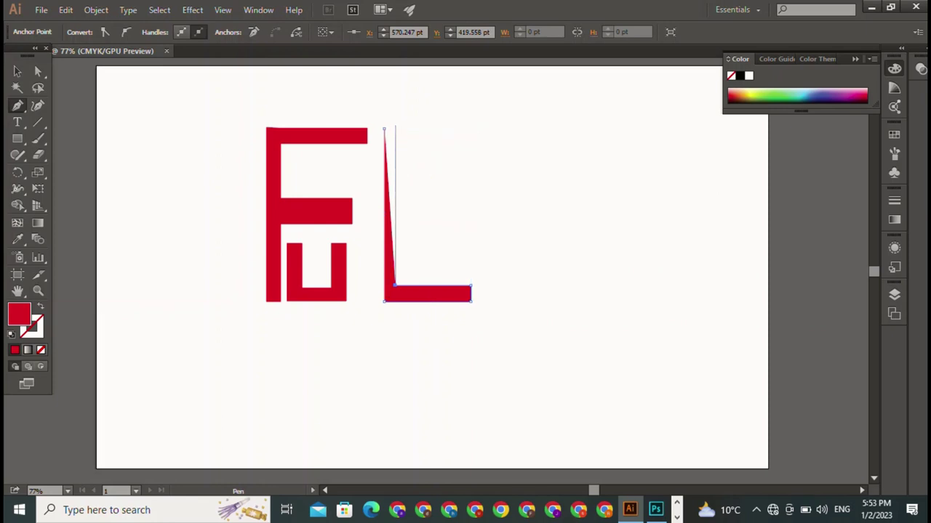
{"action": "left_click", "coordinate": [395, 129]}
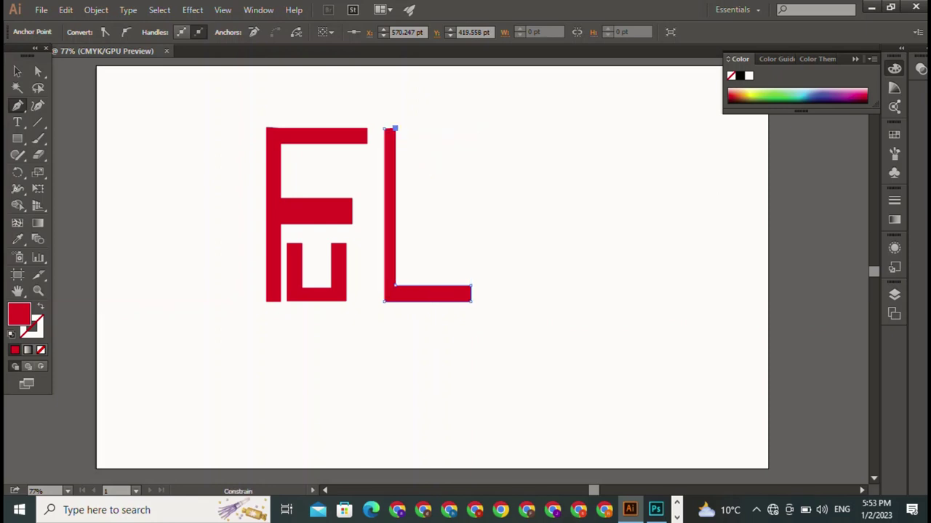
{"action": "left_click", "coordinate": [384, 128]}
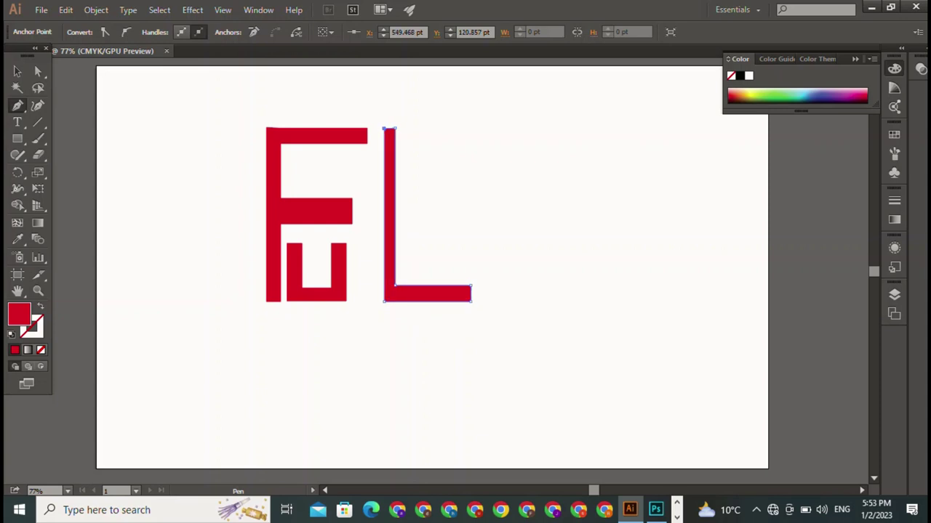
{"action": "key", "text": "v"}
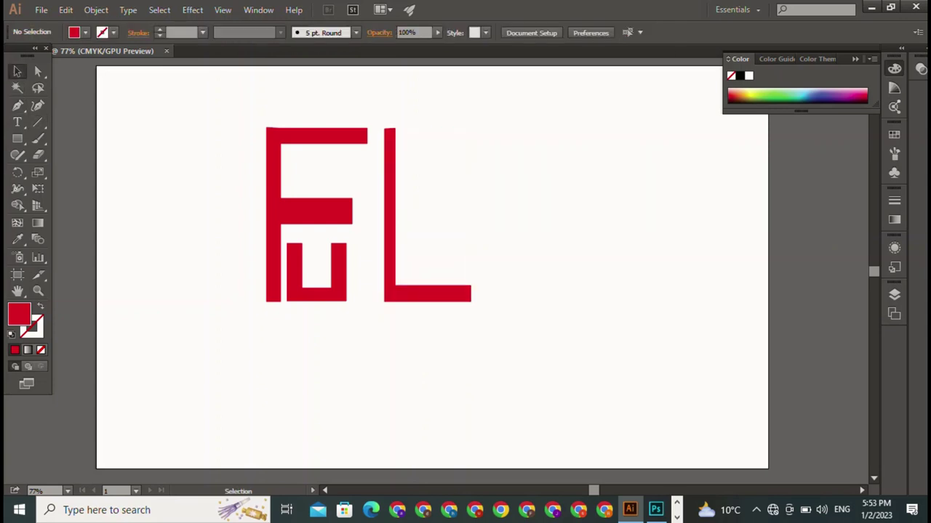
Place the L against the F's right side and Alt-drag an offset copy higher up
{"action": "left_click_drag", "start_coordinate": [389, 218], "coordinate": [361, 218]}
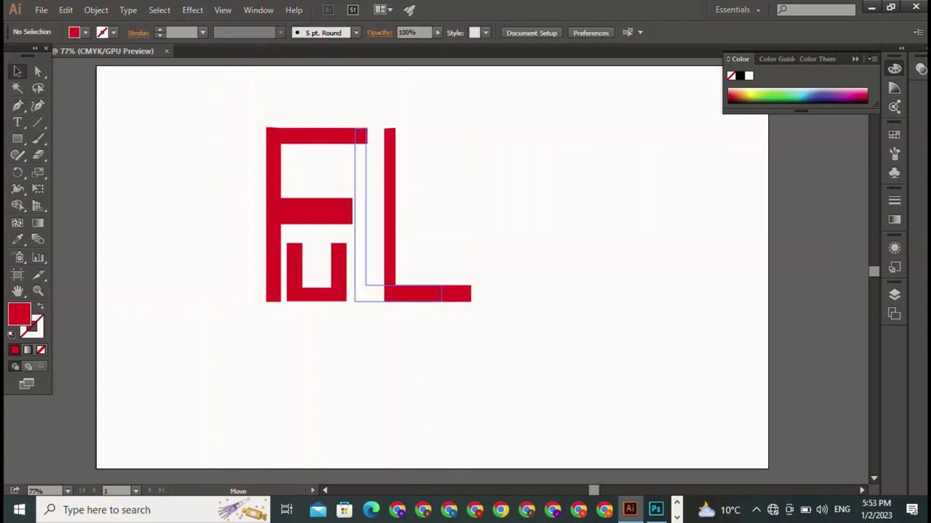
{"action": "left_click_drag", "start_coordinate": [361, 218], "coordinate": [358, 218]}
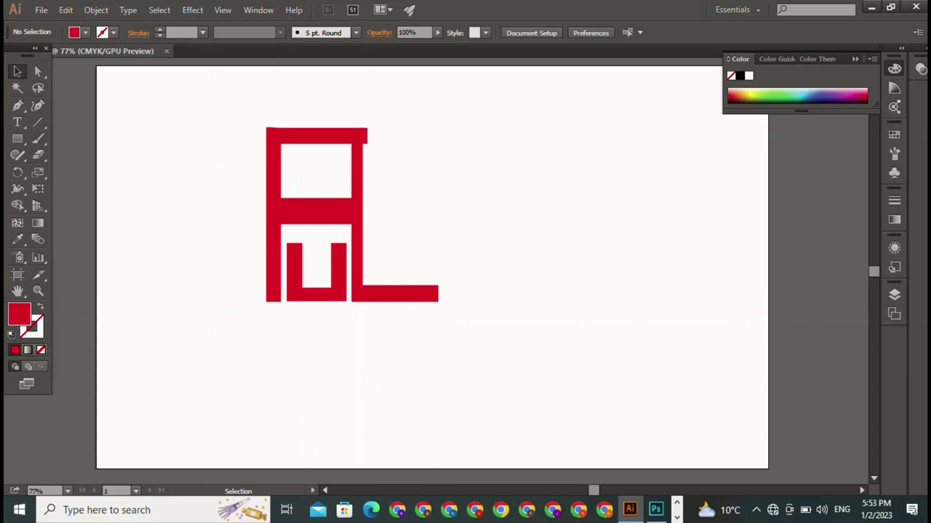
{"action": "left_click", "coordinate": [357, 218]}
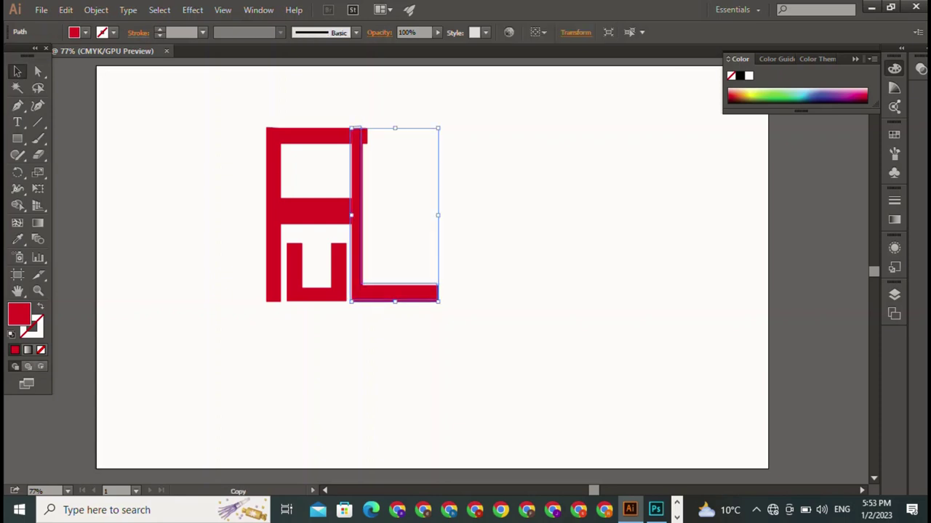
{"action": "left_click_drag", "start_coordinate": [356, 218], "coordinate": [356, 198]}
{"action": "key", "text": "ctrl+shift+a"}
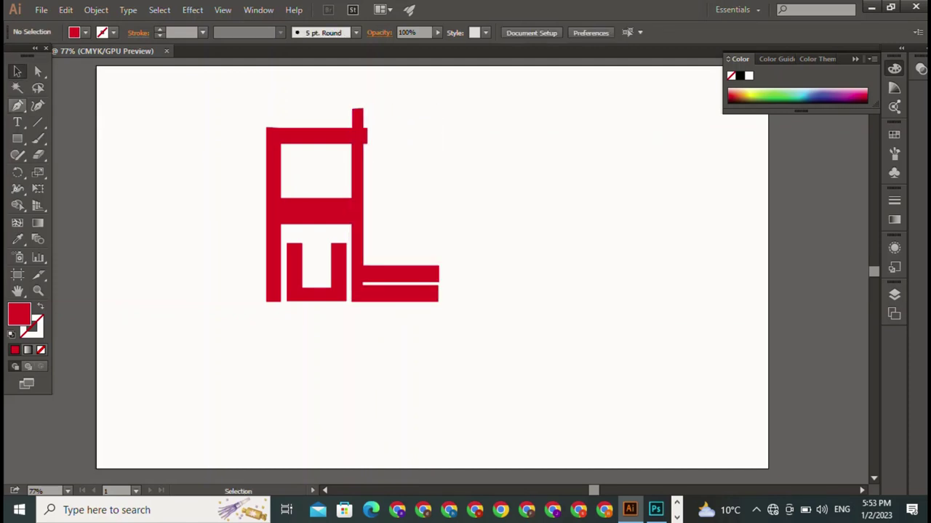
Add a rectangle at the top and trim the overhang and sliver with Shape Builder
{"action": "key", "text": "m"}
{"action": "left_click_drag", "start_coordinate": [329, 98], "coordinate": [408, 128]}
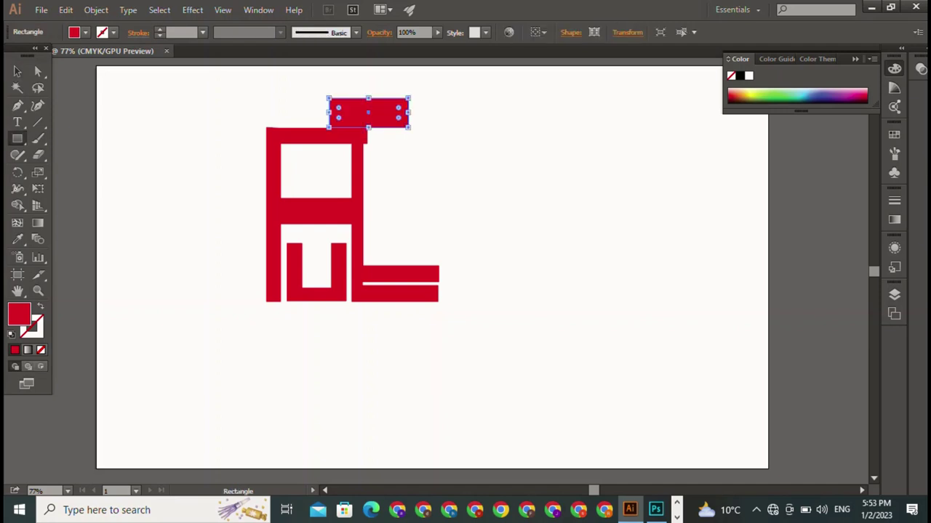
{"action": "key", "text": "v"}
{"action": "left_click_drag", "start_coordinate": [291, 77], "coordinate": [433, 283]}
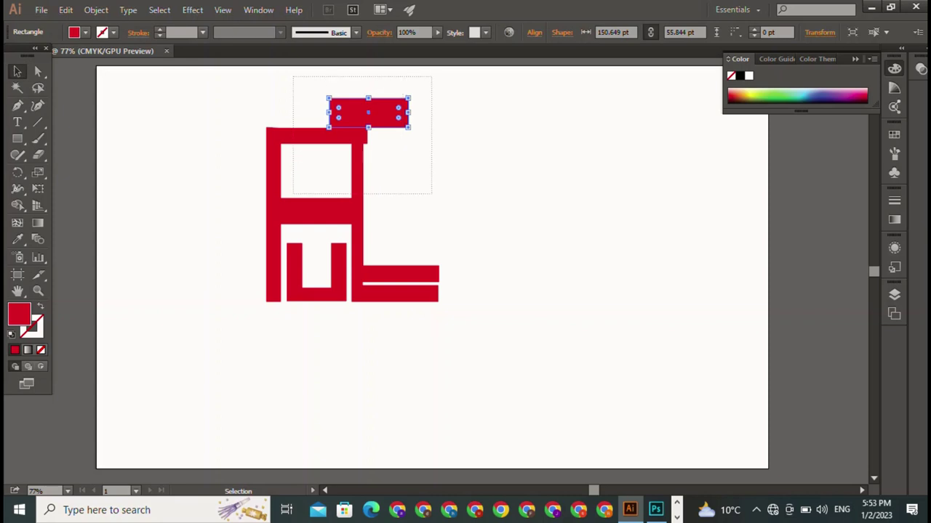
{"action": "left_click", "coordinate": [17, 205]}
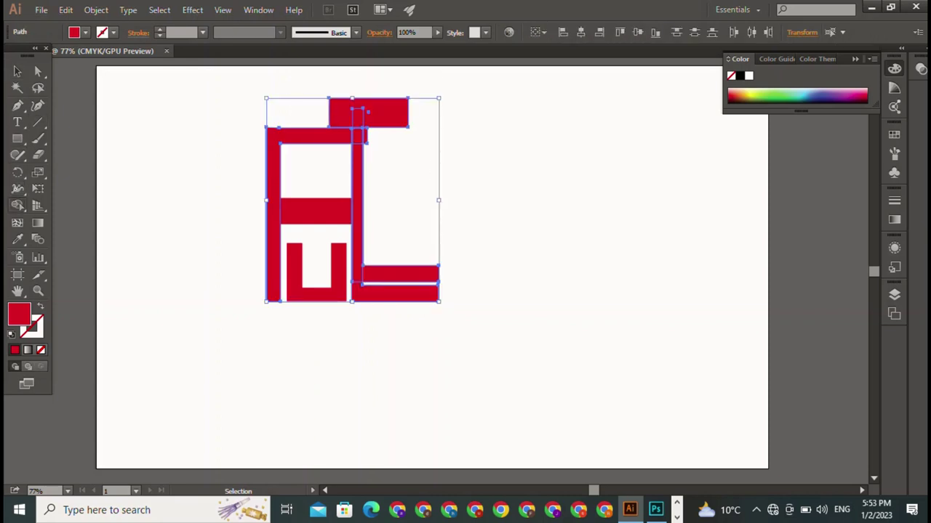
{"action": "left_click_drag", "start_coordinate": [367, 85], "coordinate": [357, 110]}
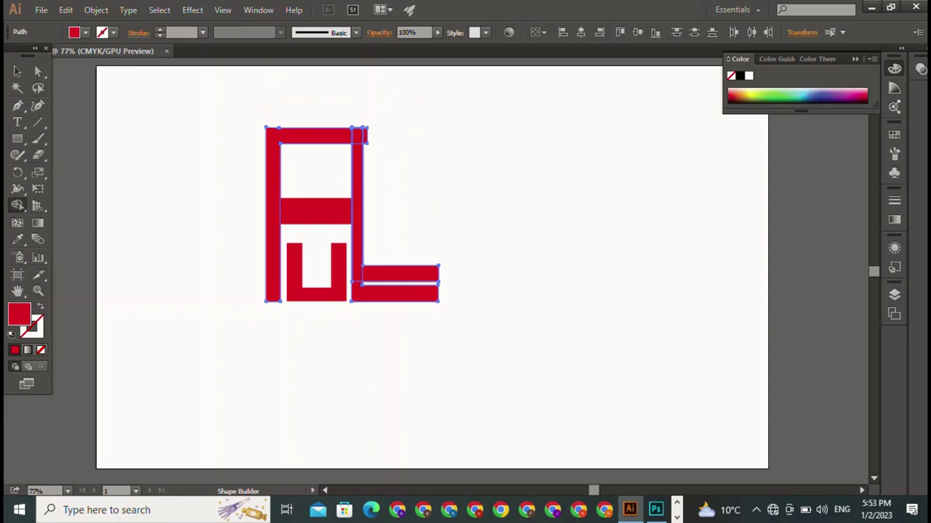
{"action": "left_click", "coordinate": [365, 135], "text": "alt"}
{"action": "key", "text": "v"}
{"action": "key", "text": "ctrl+shift+a"}
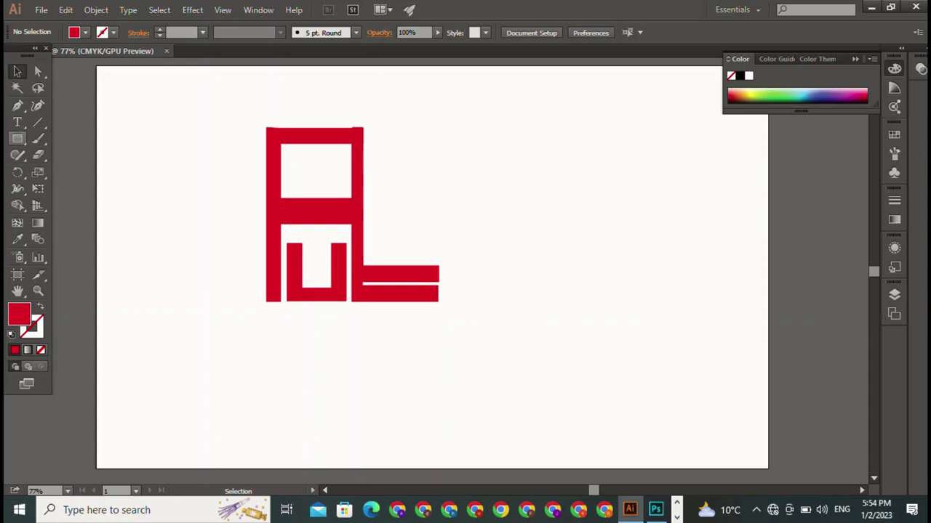
Add the text 'PAGAL' right of the logo, enlarge it to about 69 pt, and browse fonts
{"action": "left_click", "coordinate": [17, 122]}
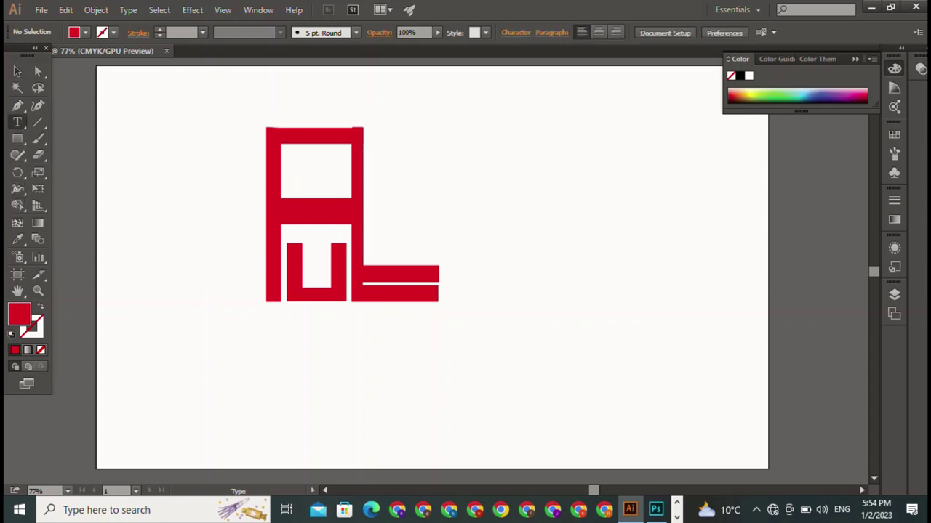
{"action": "left_click", "coordinate": [494, 144]}
{"action": "type", "text": "P"}
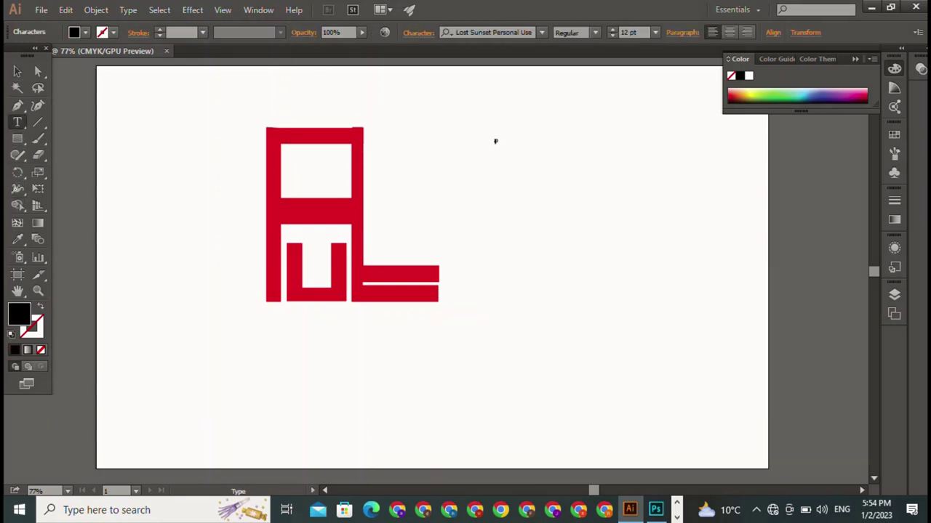
{"action": "type", "text": "AUL"}
{"action": "key", "text": "Escape"}
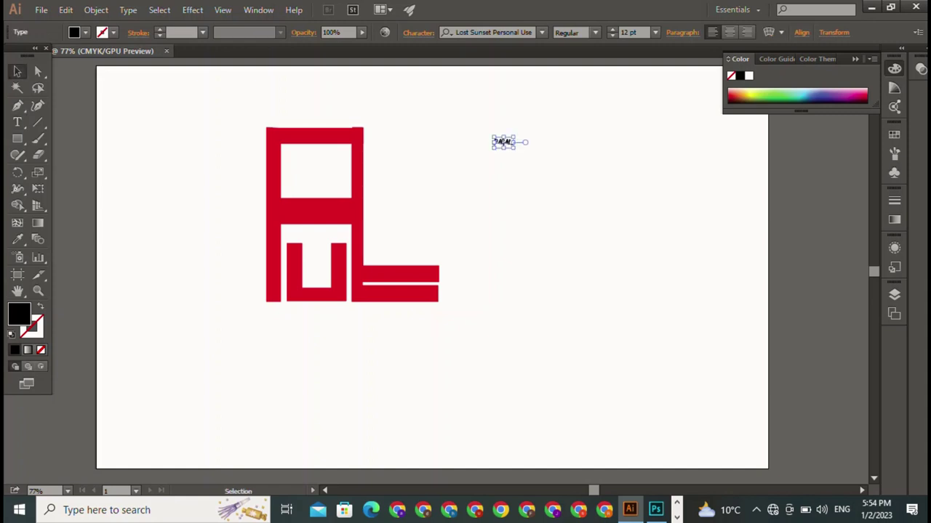
{"action": "left_click_drag", "start_coordinate": [514, 149], "coordinate": [602, 191]}
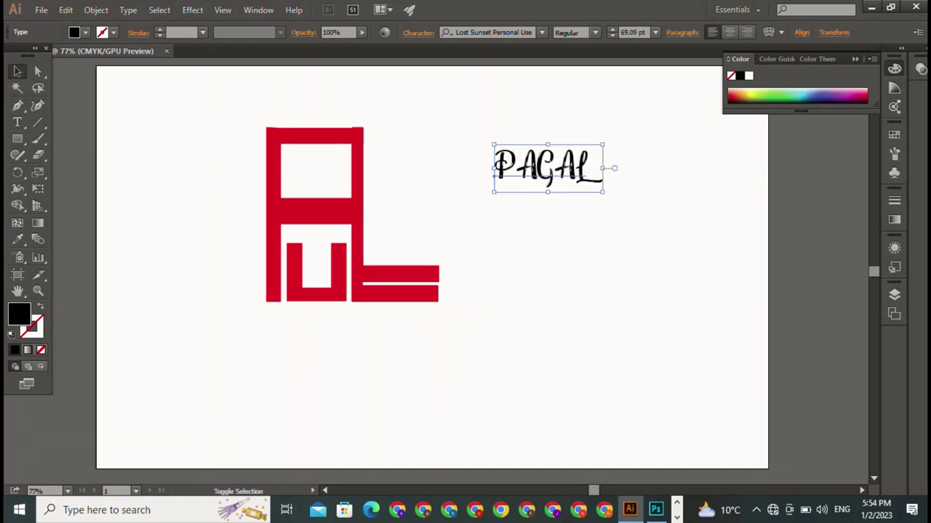
{"action": "mouse_move", "coordinate": [545, 168]}
{"action": "left_mouse_down"}
{"action": "mouse_move", "coordinate": [331, 186]}
{"action": "mouse_move", "coordinate": [579, 211]}
{"action": "left_mouse_up"}
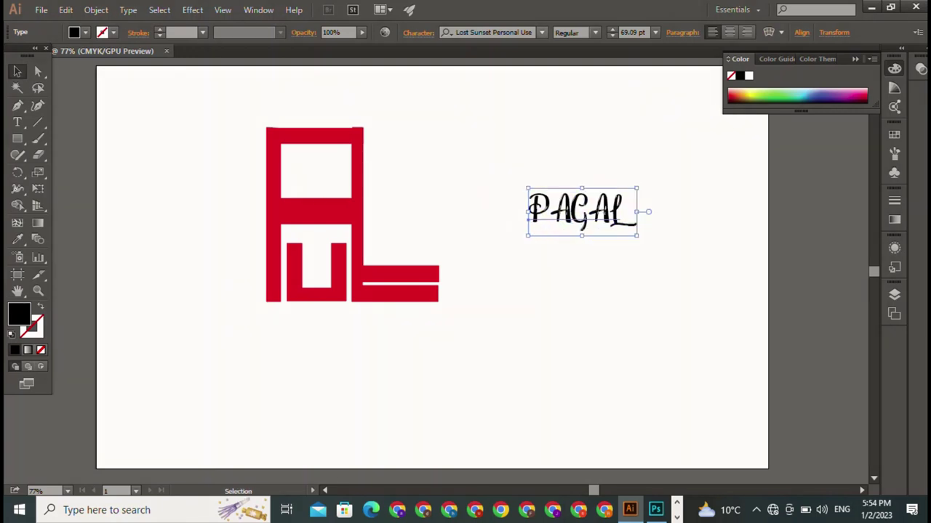
{"action": "left_click", "coordinate": [491, 32]}
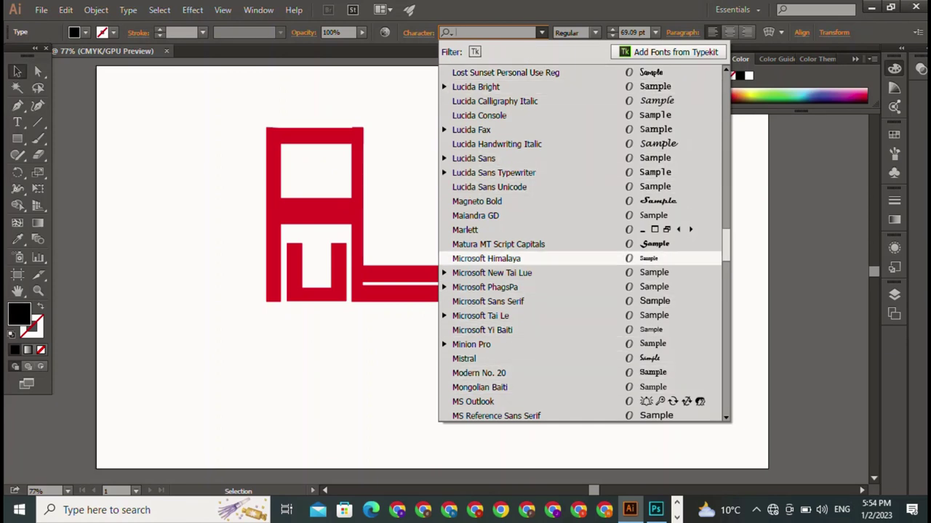
{"action": "key", "text": "Escape"}
Move PAGAL into the F's upper box, shrink it to 46.82 pt, and bring up warp settings
{"action": "type", "text": "mi"}
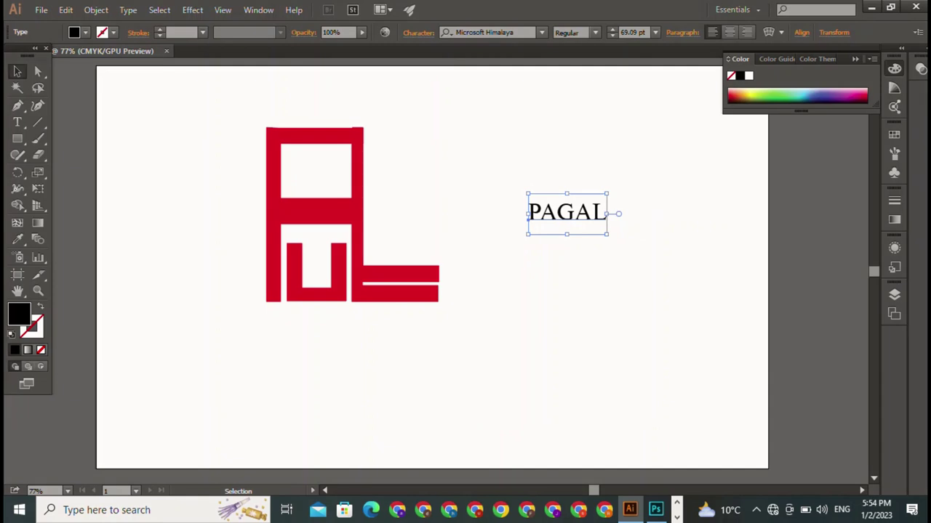
{"action": "left_click_drag", "start_coordinate": [567, 213], "coordinate": [322, 184]}
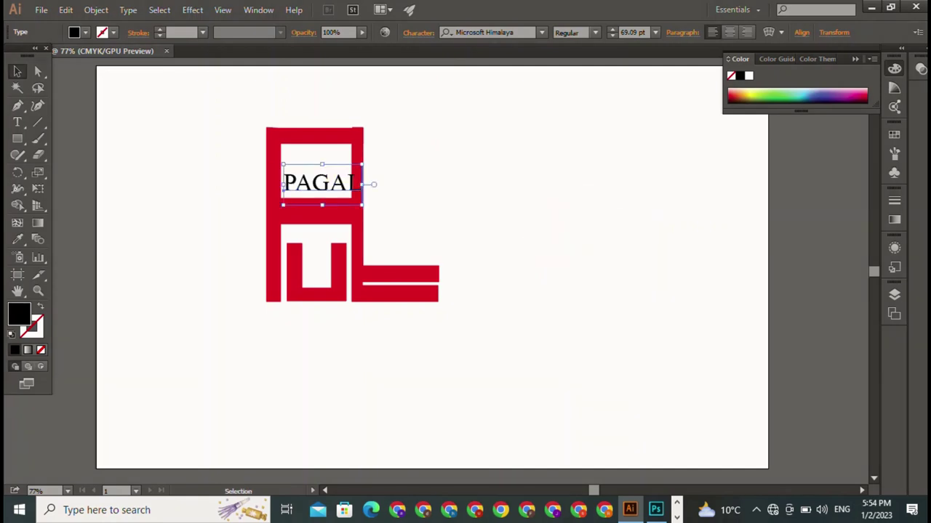
{"action": "left_click_drag", "start_coordinate": [362, 204], "coordinate": [314, 186]}
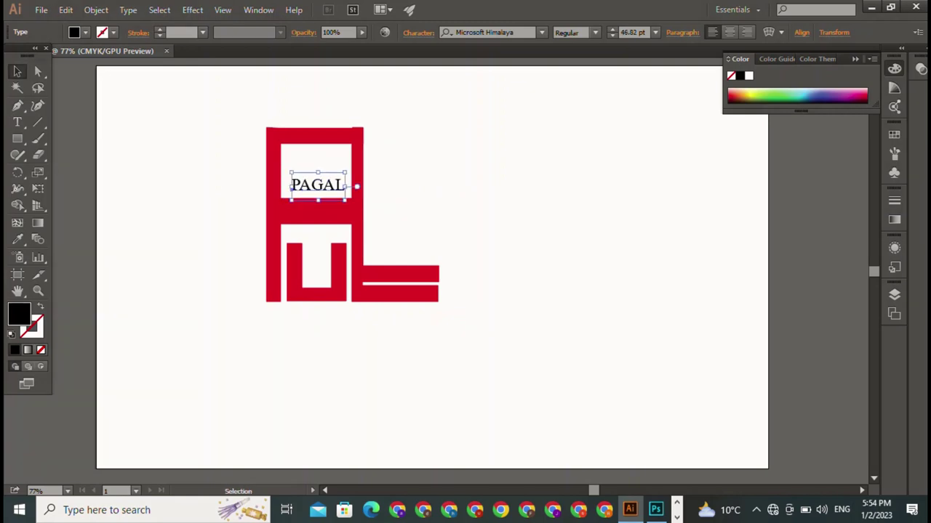
{"action": "key", "text": "ctrl+alt+shift+w"}
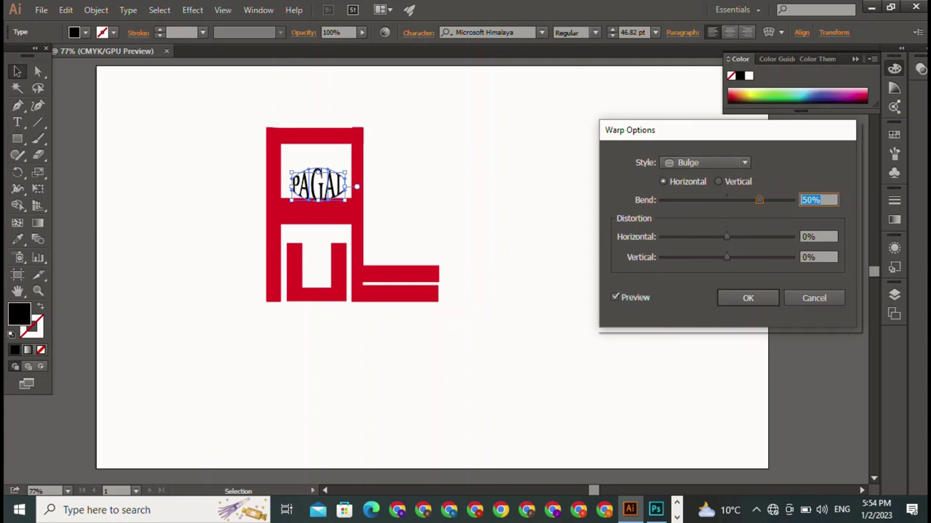
Preview the Shell Lower, Arc and Arc Lower warp styles on PAGAL
{"action": "left_click", "coordinate": [705, 162]}
{"action": "left_click", "coordinate": [695, 240]}
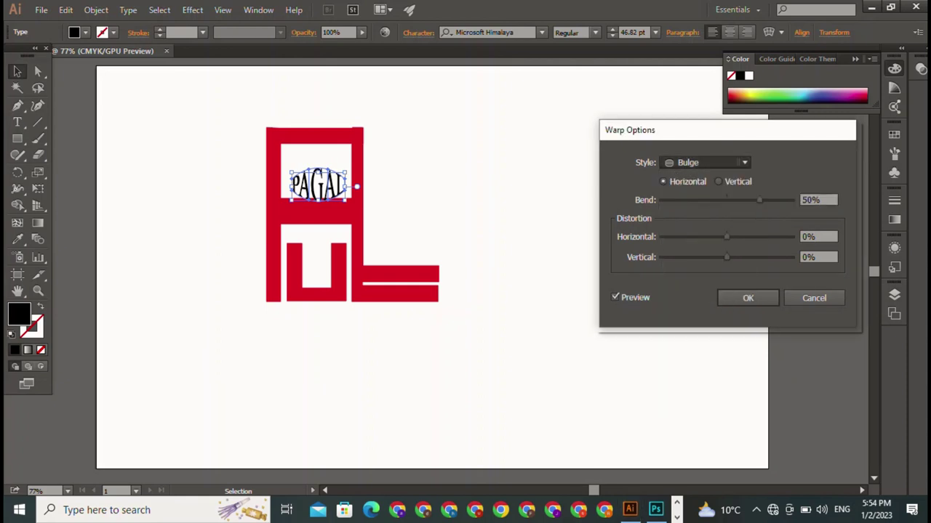
{"action": "key", "text": "Down"}
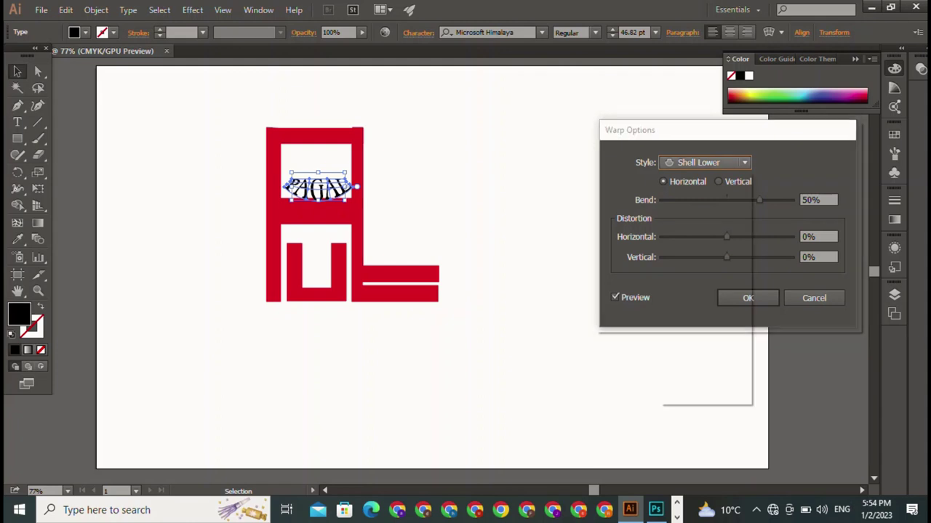
{"action": "left_click", "coordinate": [705, 163]}
{"action": "key", "text": "Escape"}
{"action": "left_click", "coordinate": [705, 162]}
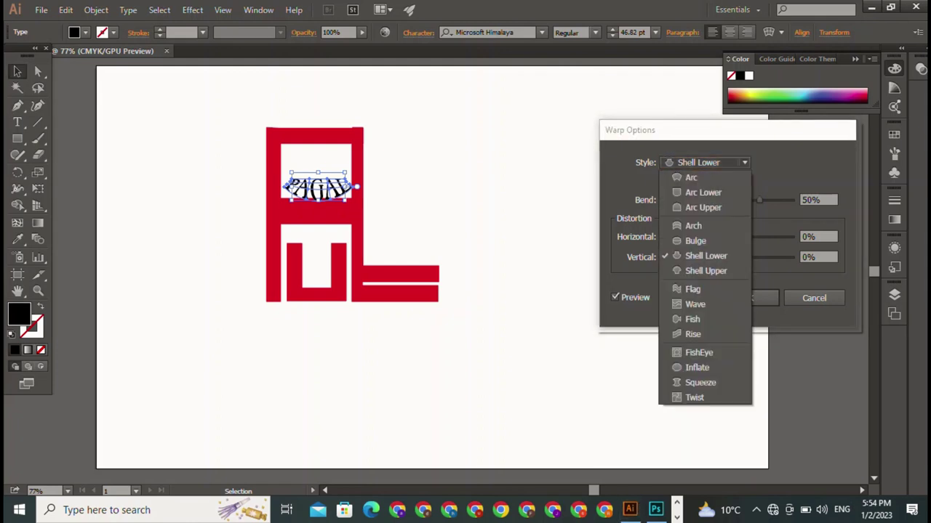
{"action": "left_click", "coordinate": [691, 177]}
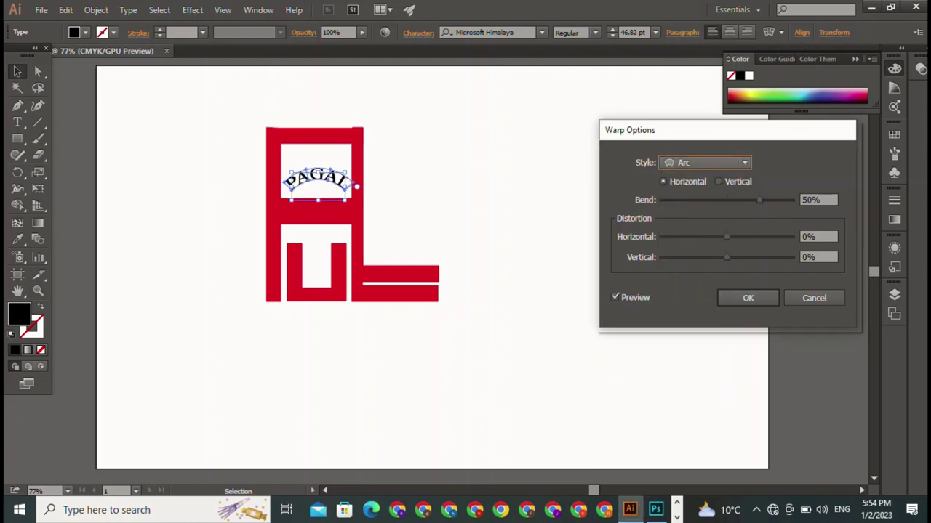
{"action": "left_click", "coordinate": [705, 162]}
{"action": "left_click", "coordinate": [691, 187]}
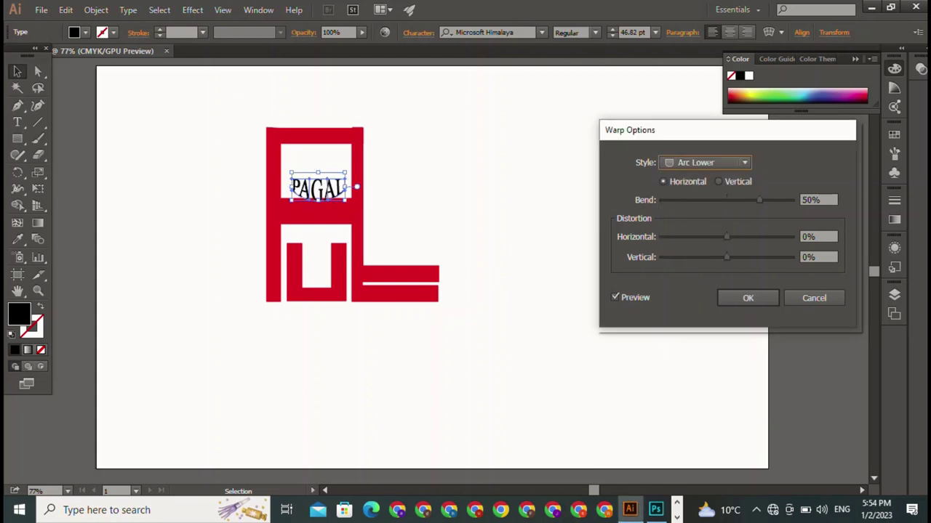
Preview Arch, then apply a horizontal Fish warp with 50% bend
{"action": "left_click", "coordinate": [706, 162]}
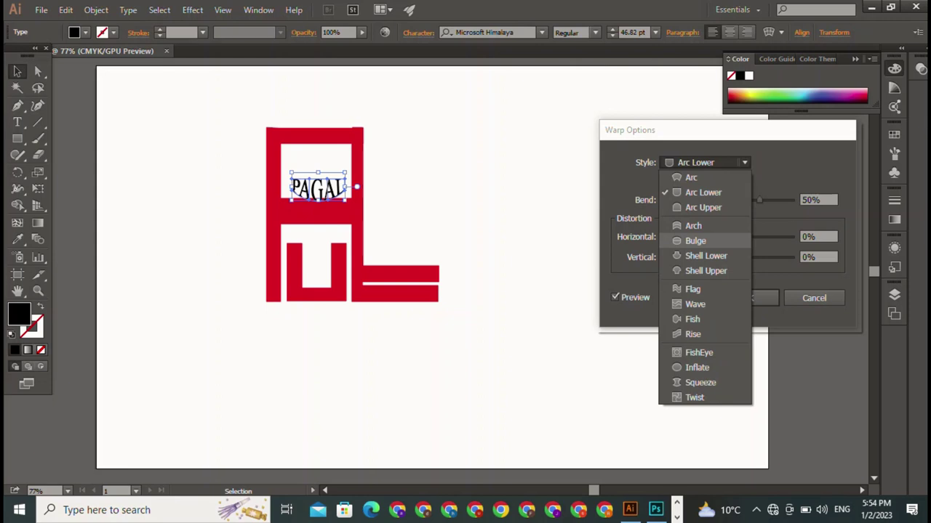
{"action": "left_click", "coordinate": [693, 225]}
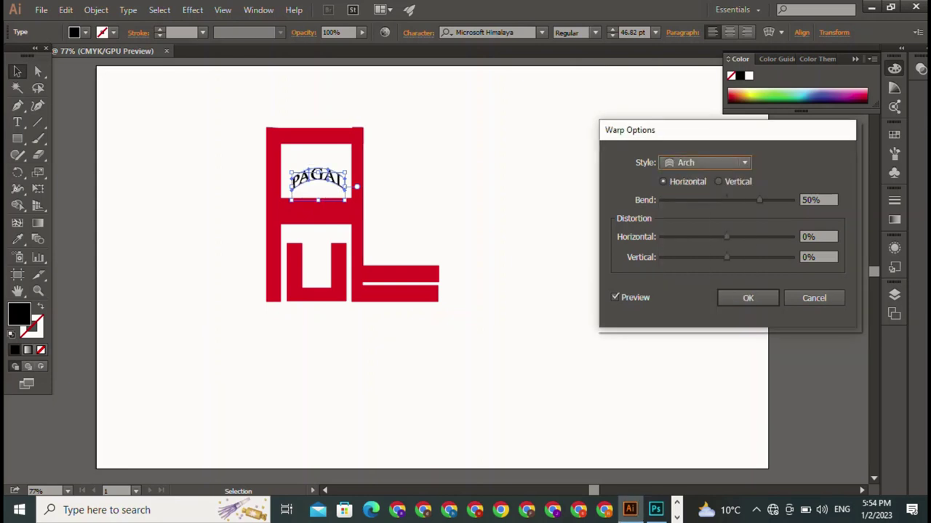
{"action": "left_click", "coordinate": [705, 162]}
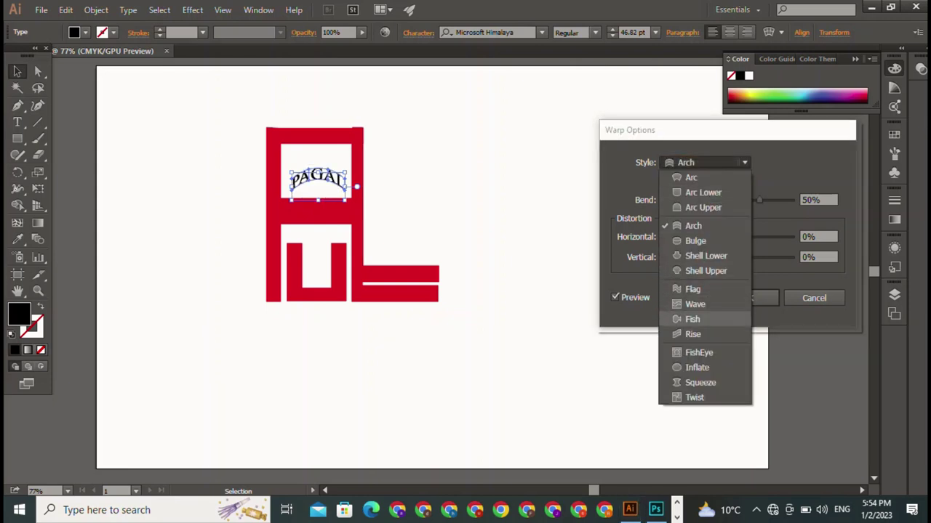
{"action": "left_click", "coordinate": [692, 319]}
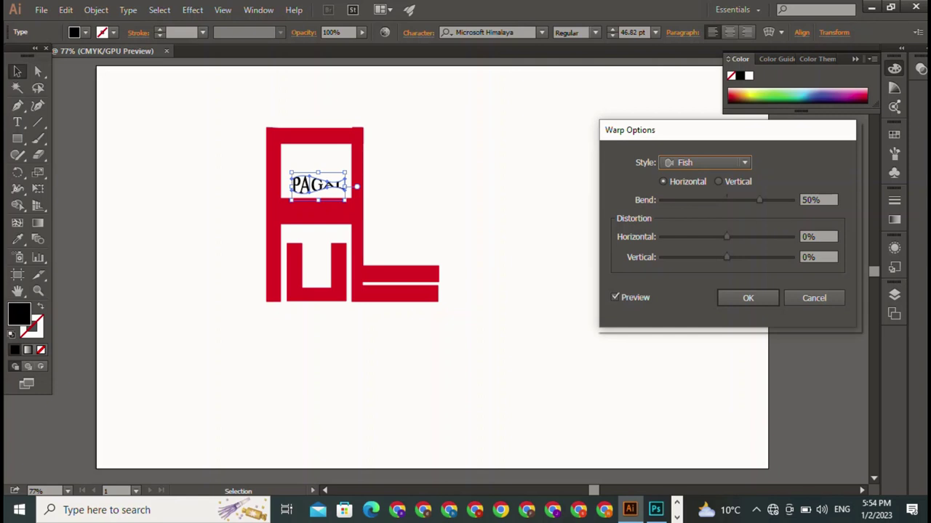
{"action": "key", "text": "Return"}
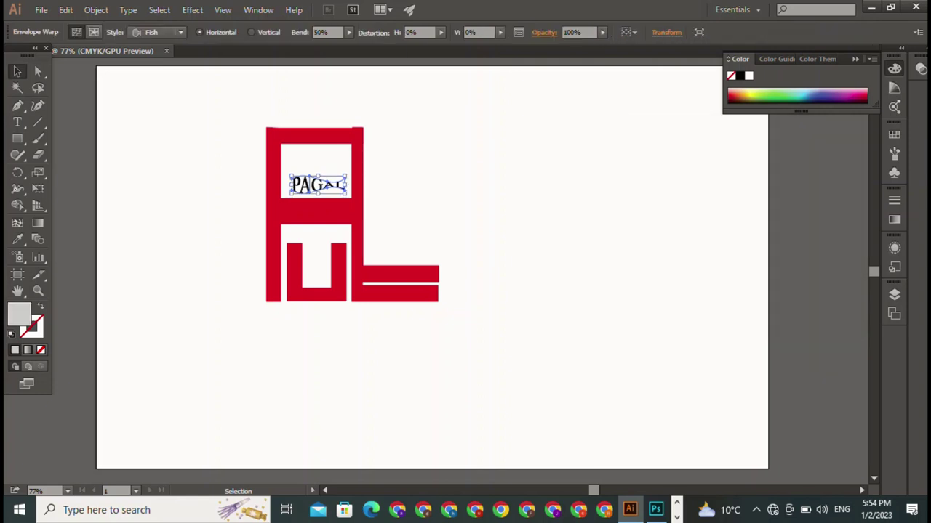
Enlarge the warped PAGAL, set it in the L's inner corner on its base, and narrow it
{"action": "left_click_drag", "start_coordinate": [346, 176], "coordinate": [382, 144]}
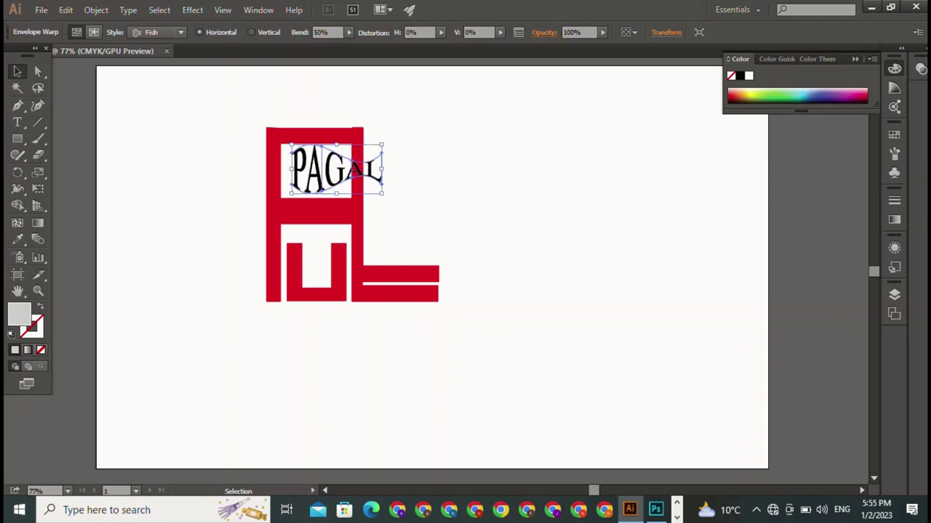
{"action": "left_click_drag", "start_coordinate": [336, 175], "coordinate": [408, 242]}
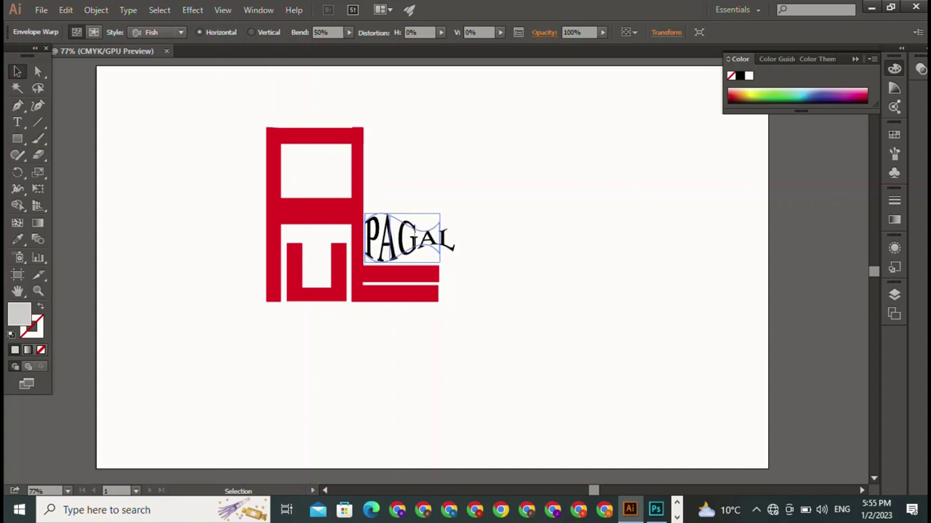
{"action": "left_click_drag", "start_coordinate": [455, 238], "coordinate": [439, 238]}
{"action": "key", "text": "ctrl+shift+a"}
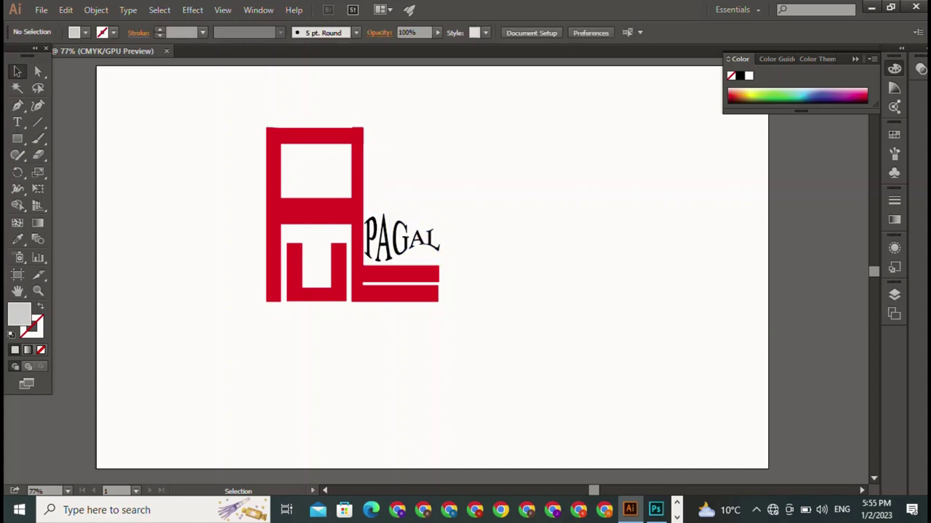
{"action": "key", "text": "ctrl+z"}
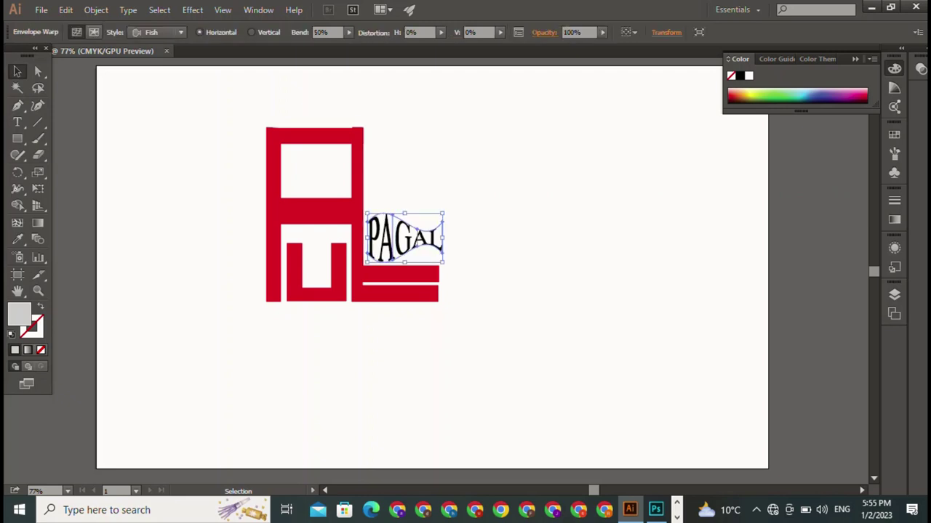
{"action": "key", "text": "ctrl+shift+z"}
{"action": "key", "text": "ctrl+shift+a"}
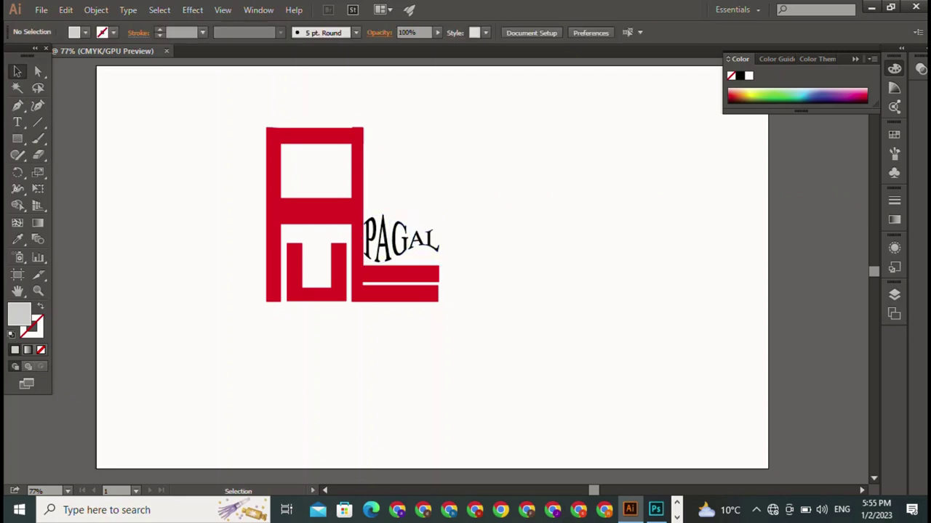
{"action": "key", "text": "ctrl+z"}
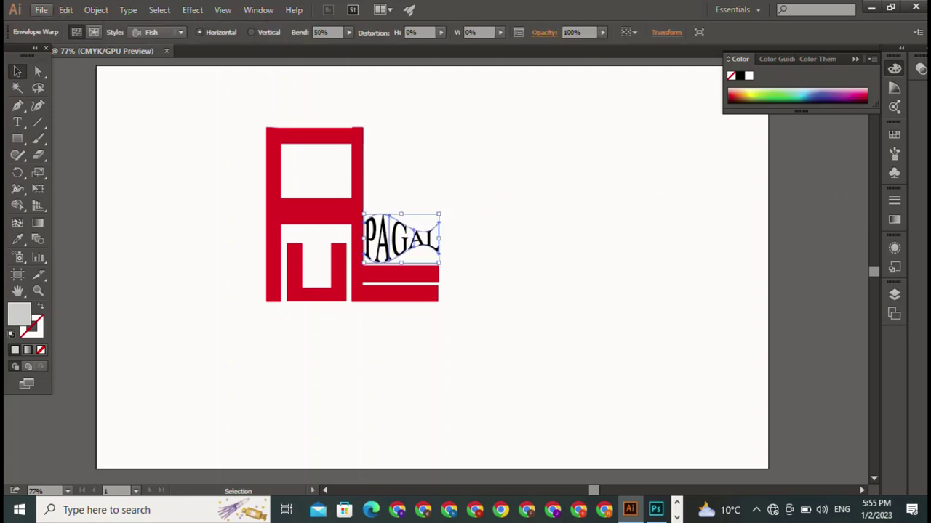
Expand the warped PAGAL text into outlined shapes via Object > Expand
{"action": "left_click", "coordinate": [42, 10]}
{"action": "left_click", "coordinate": [96, 10]}
{"action": "left_click", "coordinate": [41, 9]}
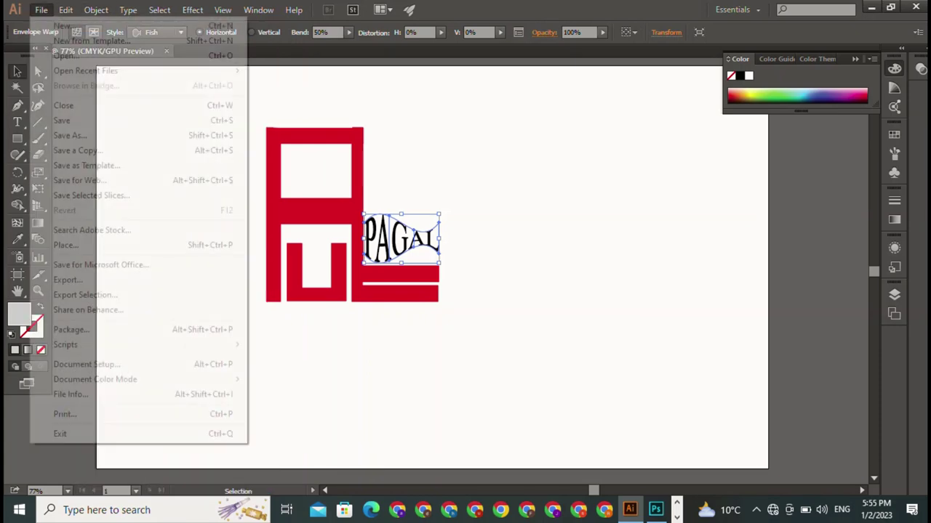
{"action": "left_click", "coordinate": [65, 9]}
{"action": "left_click", "coordinate": [96, 9]}
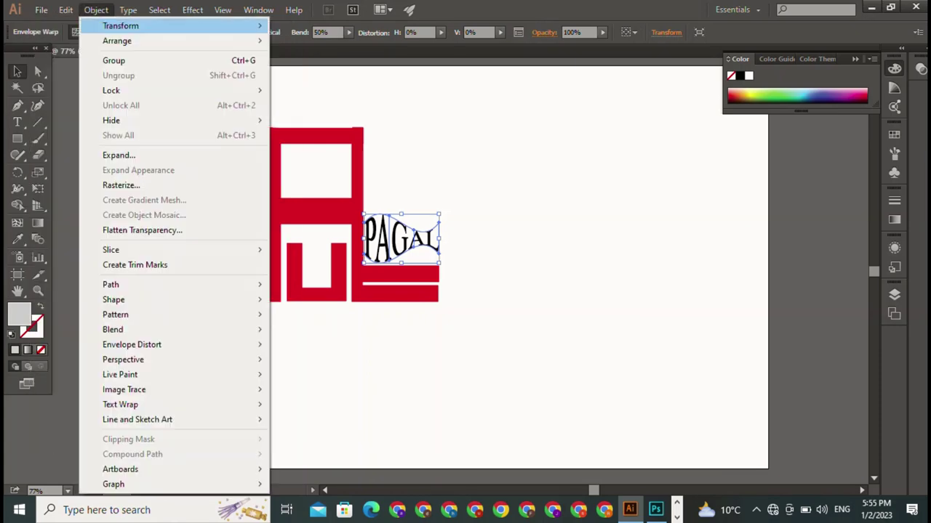
{"action": "left_click", "coordinate": [119, 155]}
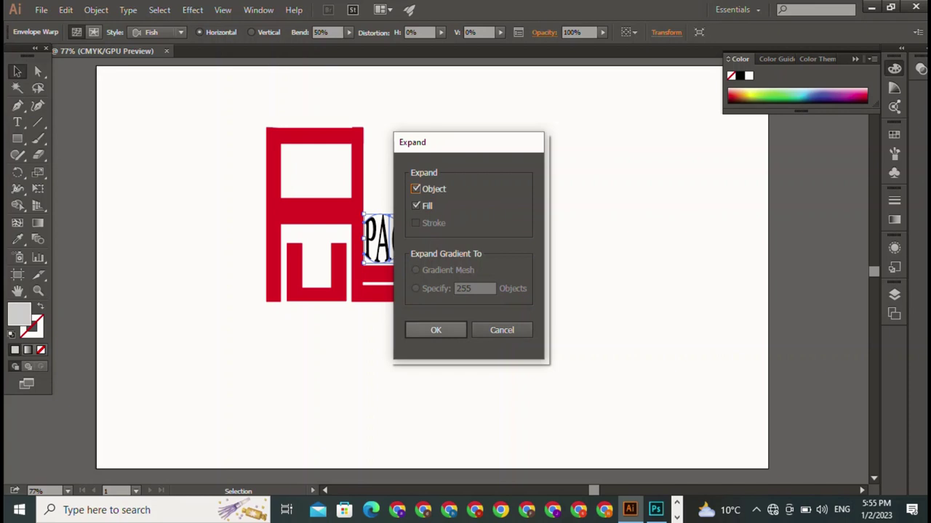
{"action": "left_click", "coordinate": [434, 329]}
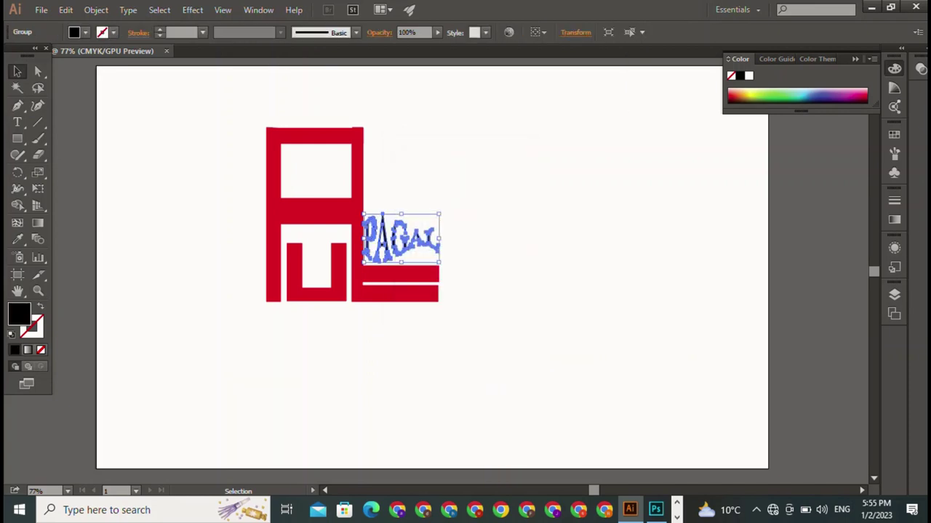
Fill the expanded PAGAL with bright red #FF0606 to match the logo
{"action": "double_click", "coordinate": [19, 313]}
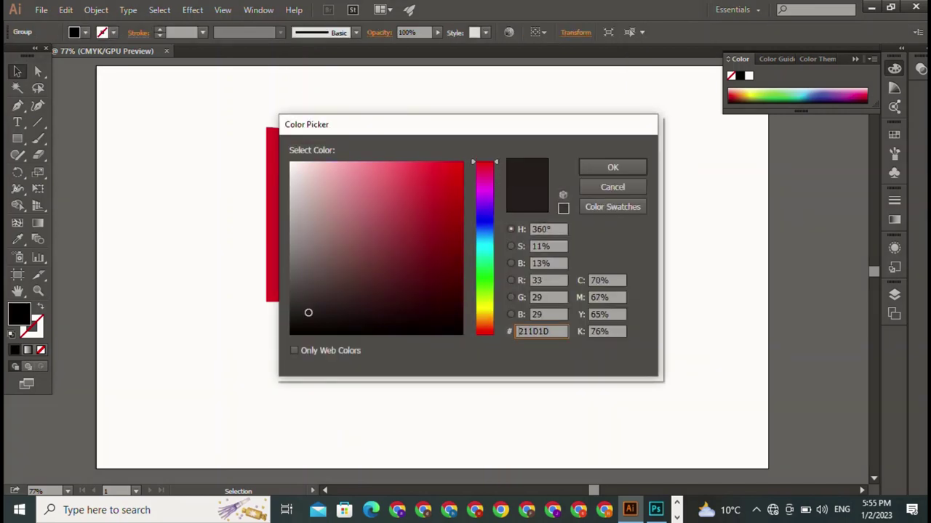
{"action": "left_click_drag", "start_coordinate": [309, 312], "coordinate": [458, 161]}
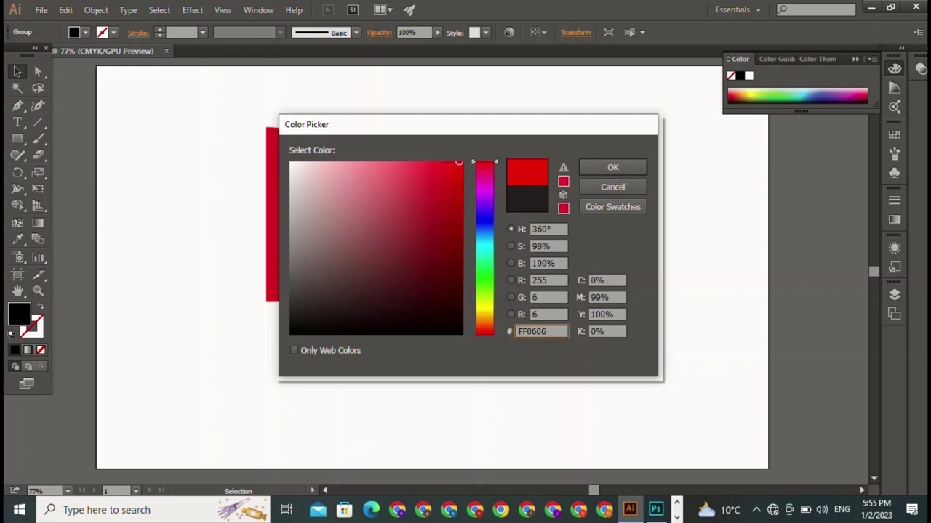
{"action": "key", "text": "Return"}
{"action": "key", "text": "ctrl+shift+a"}
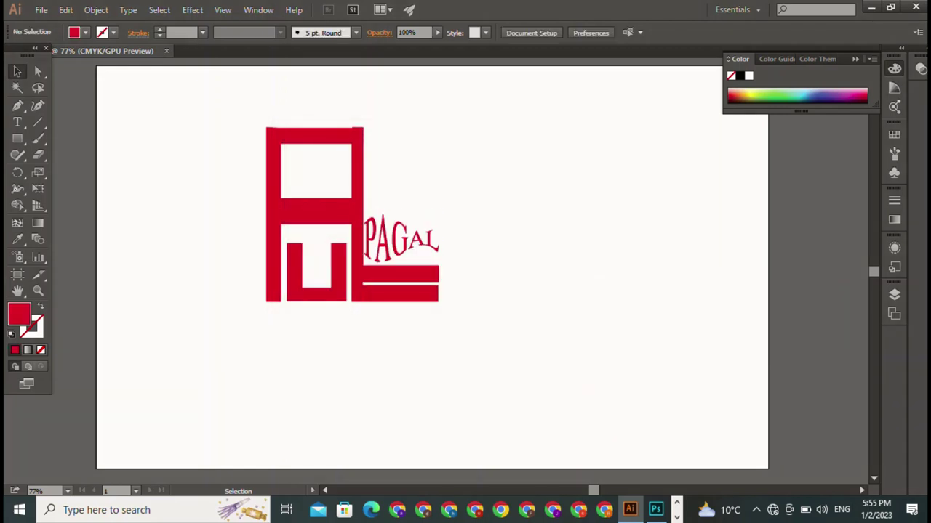
{"action": "left_click_drag", "start_coordinate": [243, 104], "coordinate": [490, 282]}
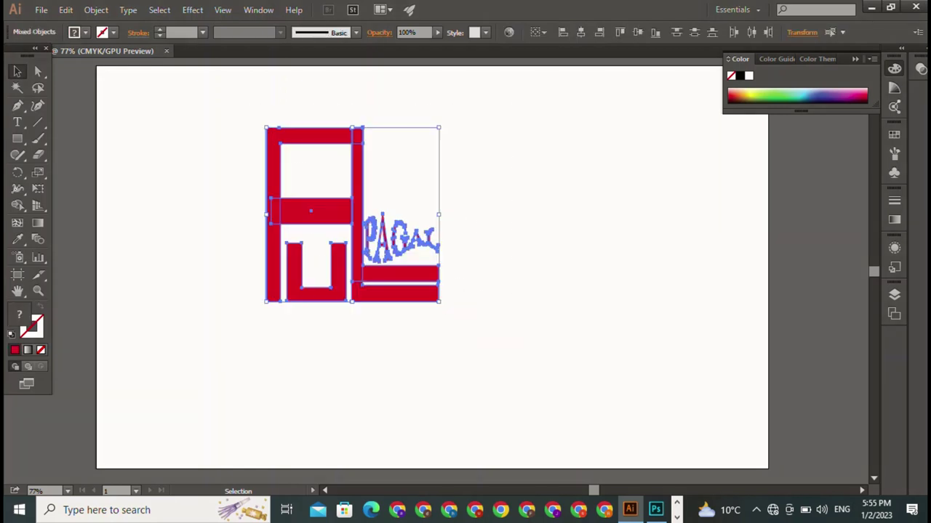
{"action": "key", "text": "ctrl+shift+a"}
Draw a thin red rectangle under the F, u, L monogram and nudge it slightly left to align
{"action": "left_click", "coordinate": [17, 138]}
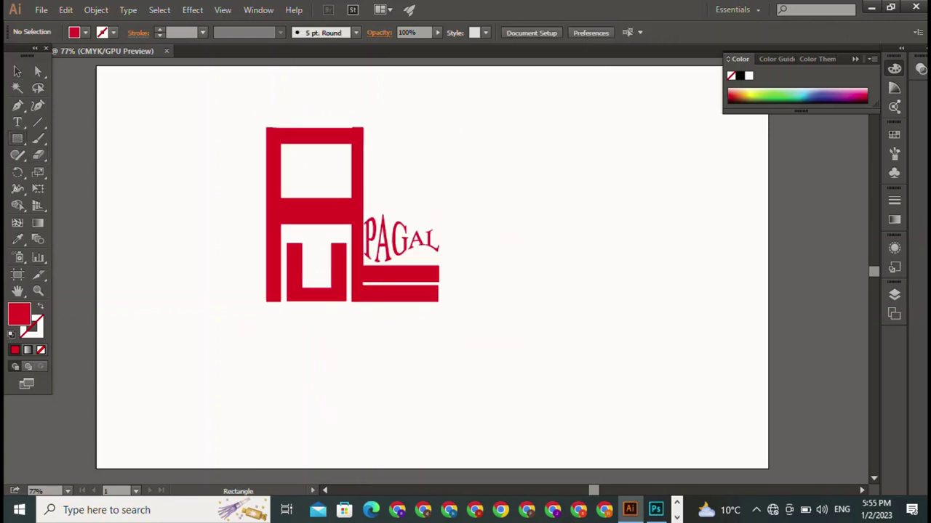
{"action": "mouse_move", "coordinate": [264, 317]}
{"action": "left_mouse_down"}
{"action": "mouse_move", "coordinate": [469, 327]}
{"action": "mouse_move", "coordinate": [449, 330]}
{"action": "mouse_move", "coordinate": [444, 321]}
{"action": "left_mouse_up"}
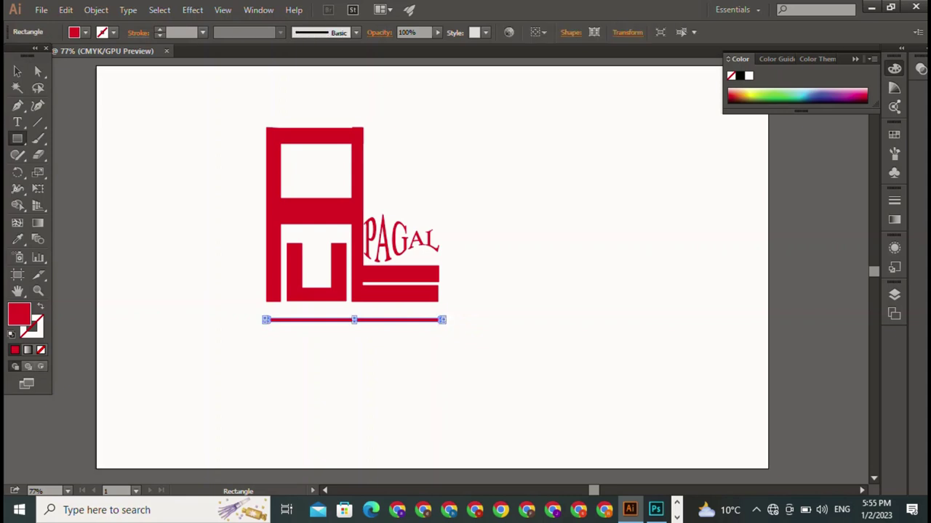
{"action": "left_click", "coordinate": [17, 70]}
{"action": "key", "text": "ctrl+shift+a"}
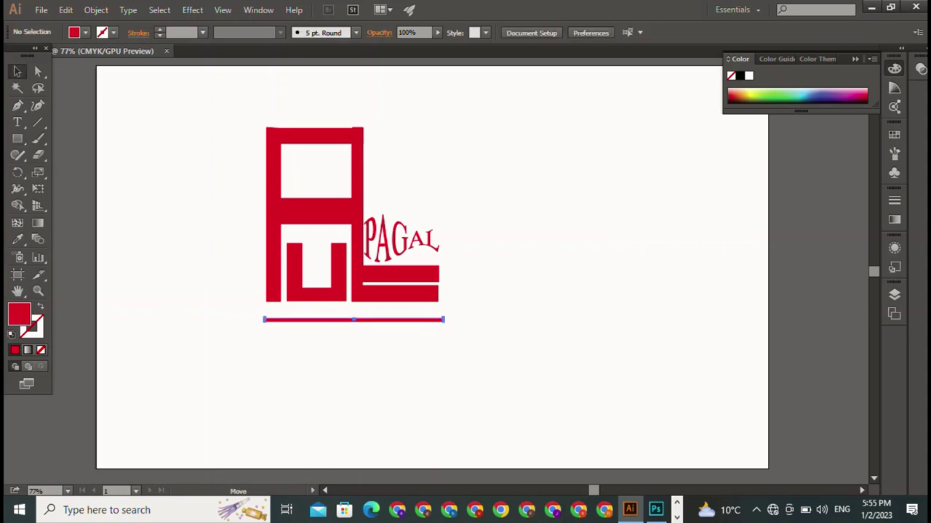
{"action": "left_click_drag", "start_coordinate": [353, 320], "coordinate": [349, 319]}
{"action": "key", "text": "ctrl+shift+a"}
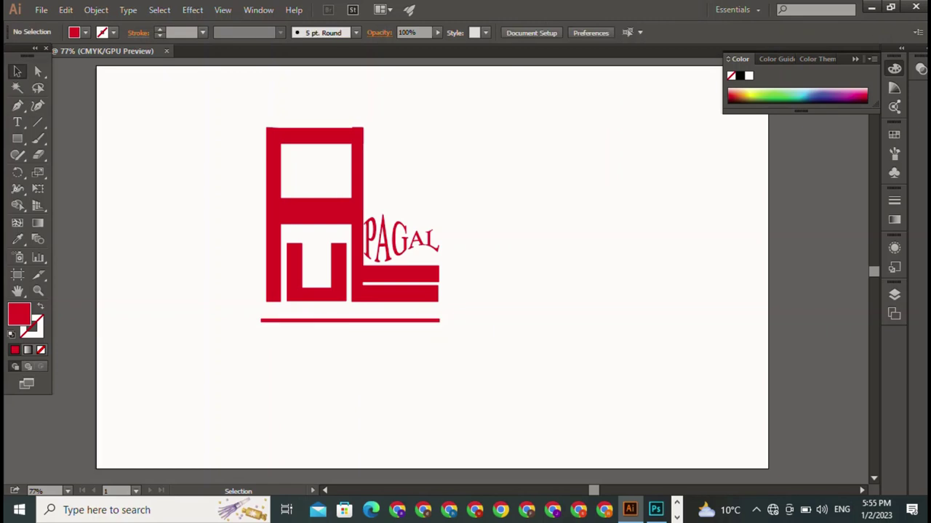